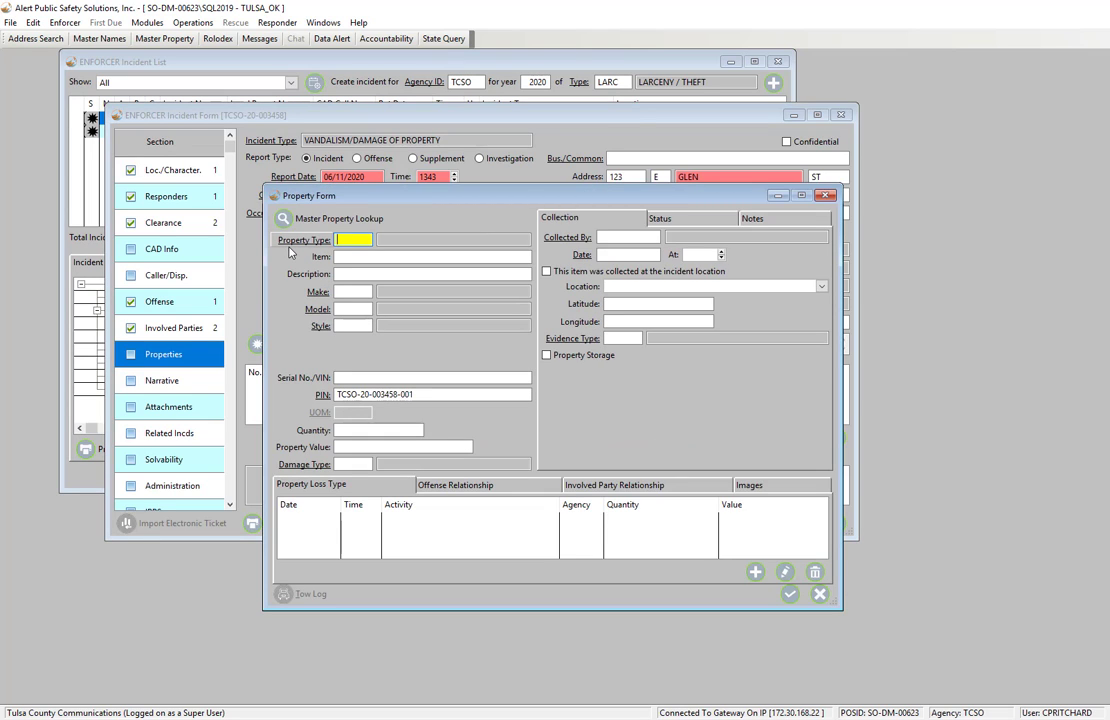
Set property type 04 Bicycles, item SCHWINN and description MOUNTAIN BIKE.
left_click(299, 222)
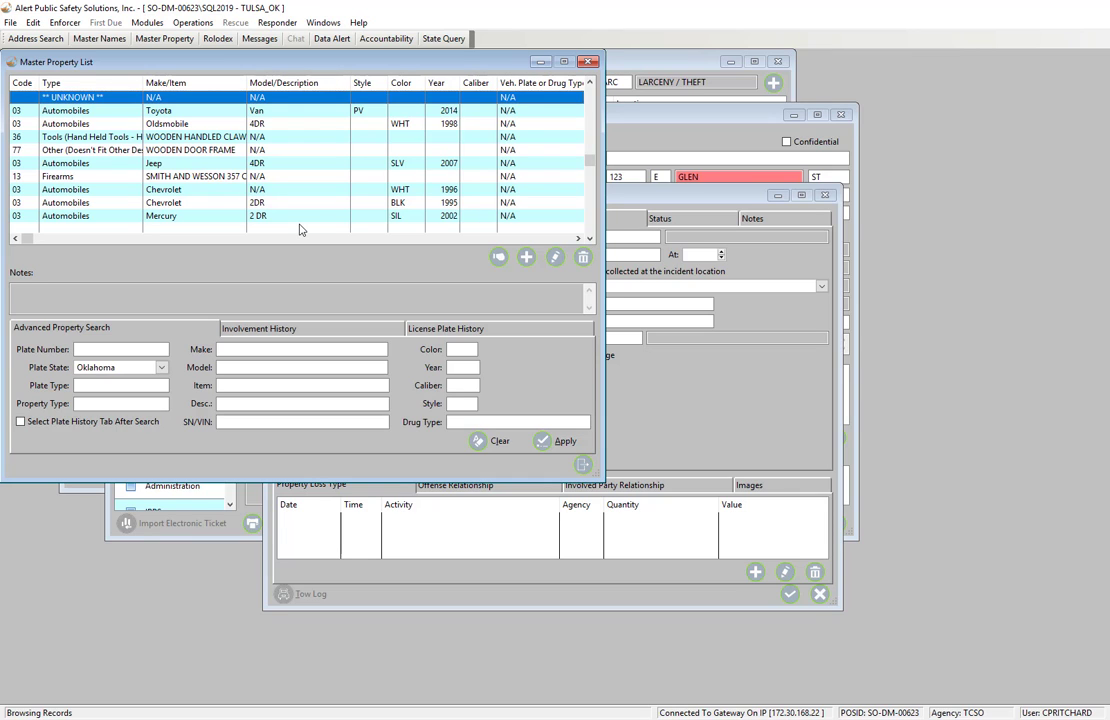
left_click(583, 466)
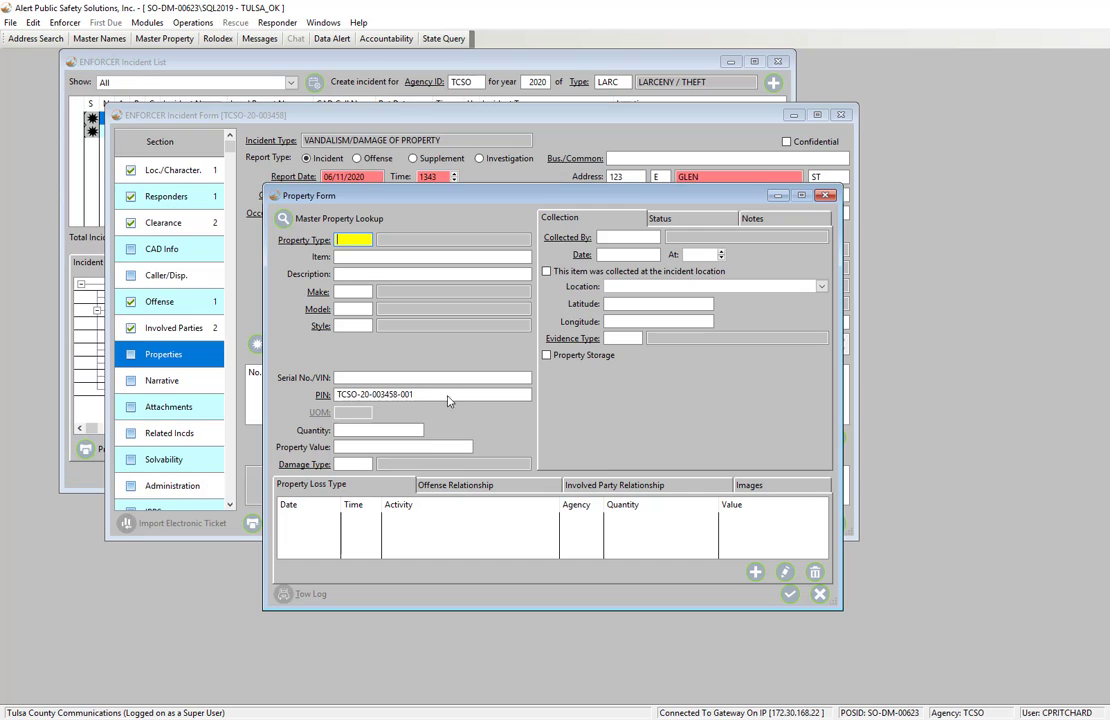
left_click(298, 242)
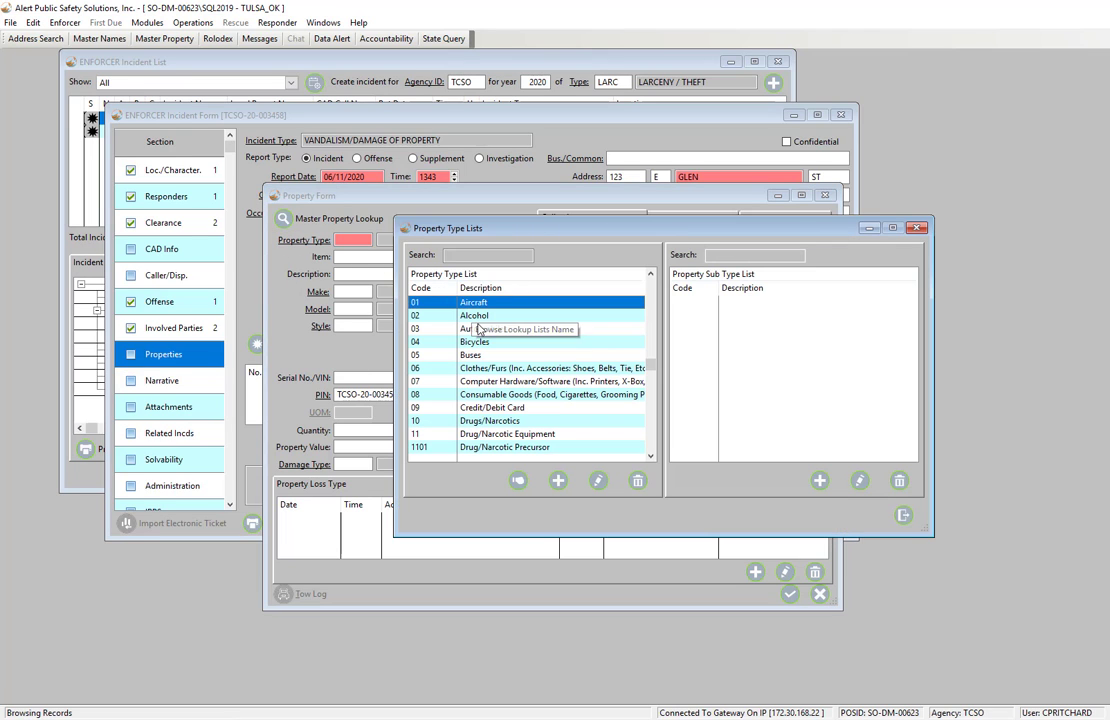
left_click(480, 342)
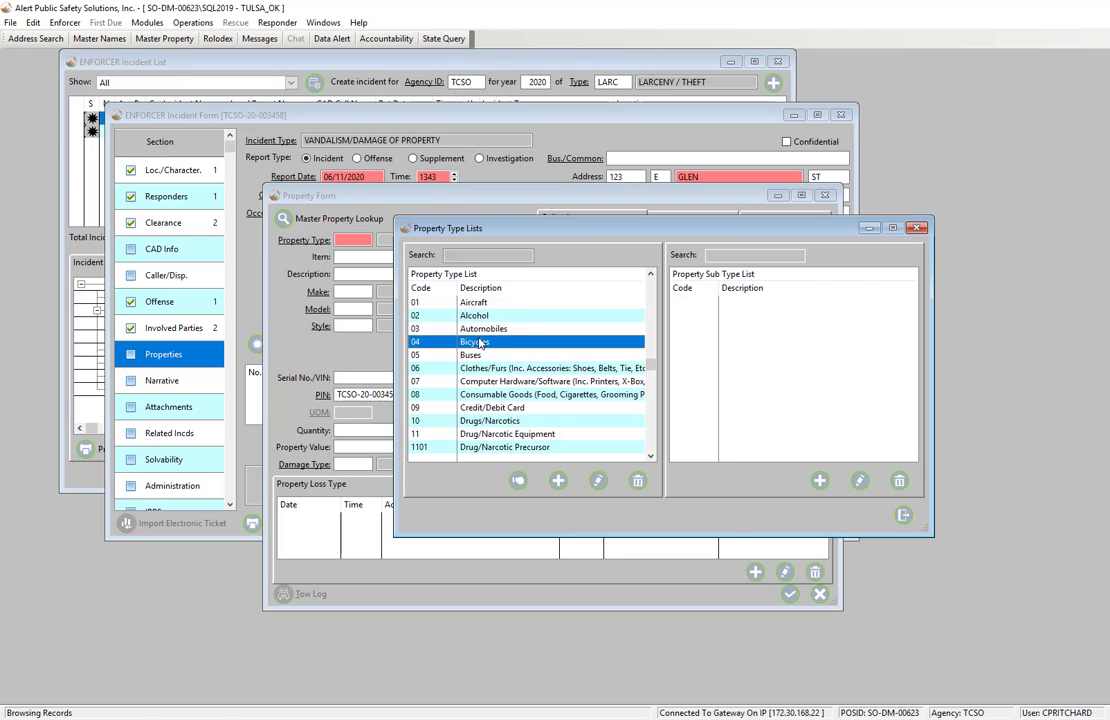
double_click(480, 342)
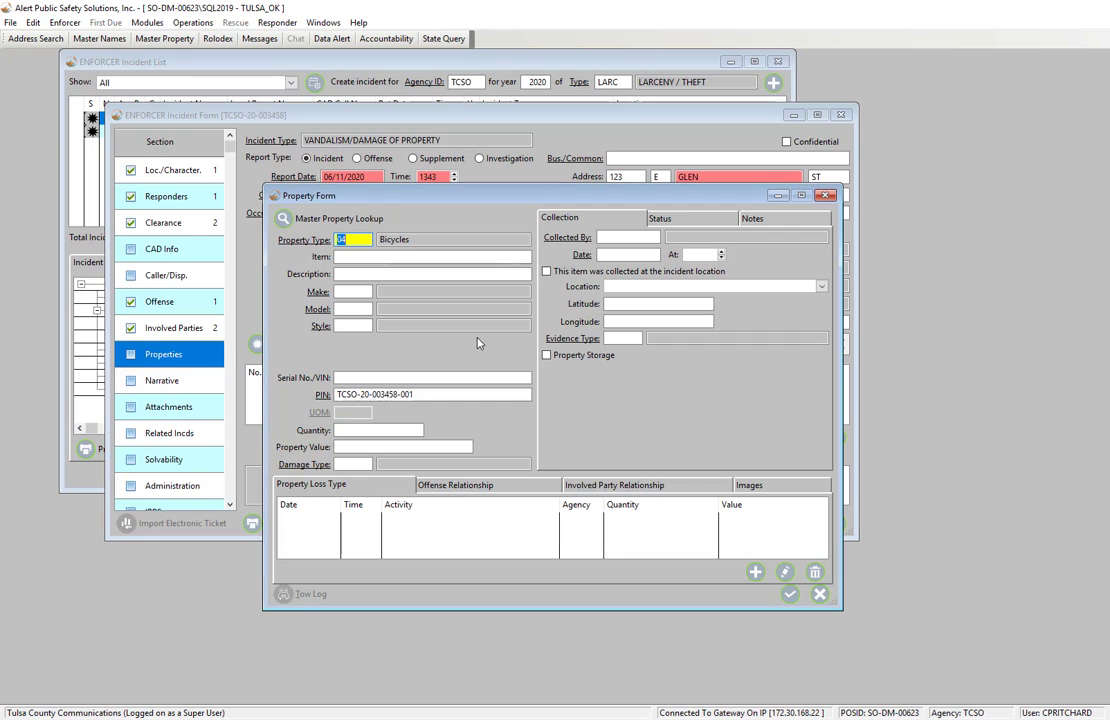
left_click(356, 258)
type("SCHWINN")
key("Tab")
type("MOUNTAIN")
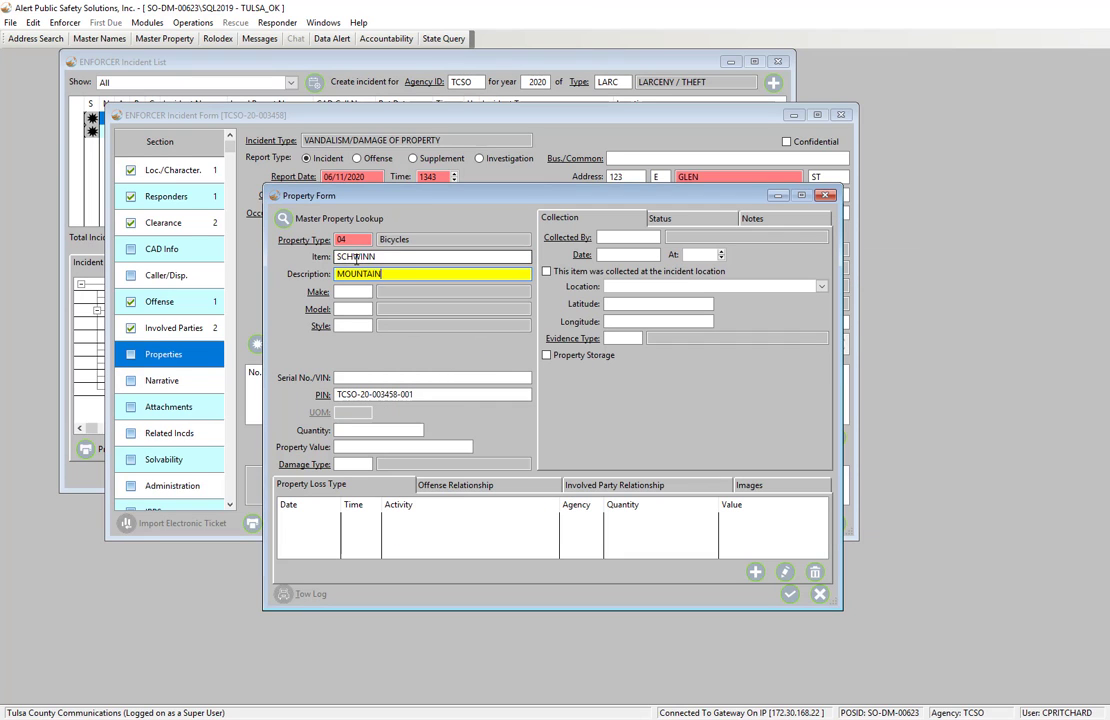
type(" BIKE")
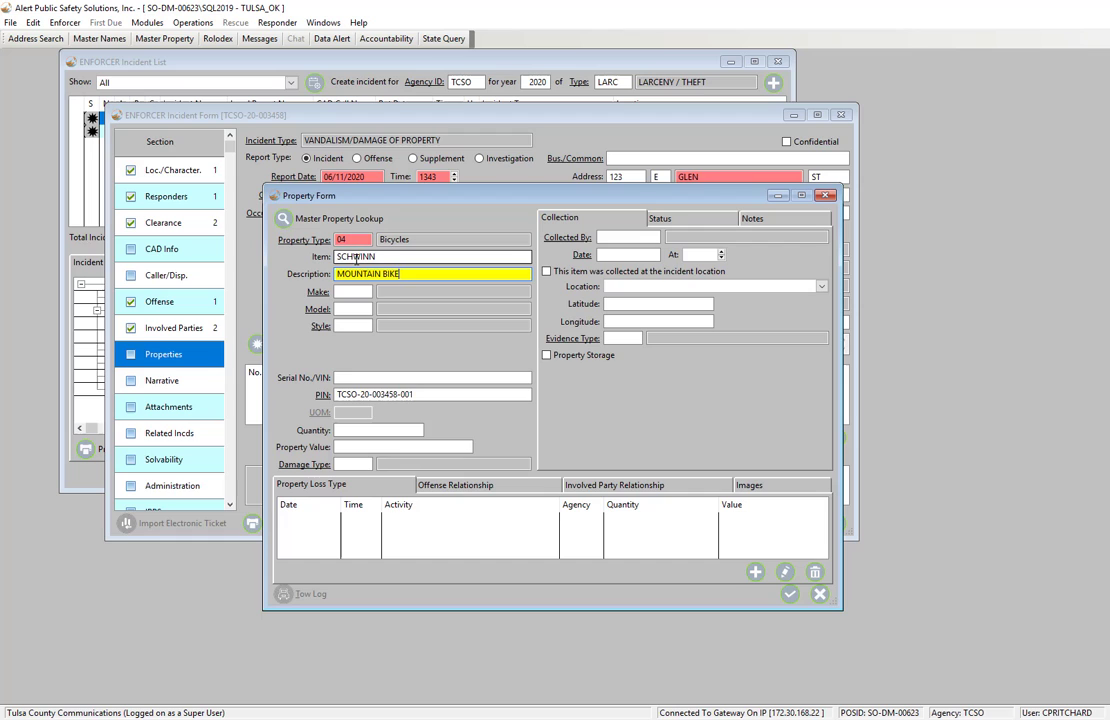
Search the Make lookup for a Schwinn entry without choosing one, then browse the Style lookup.
left_click(318, 292)
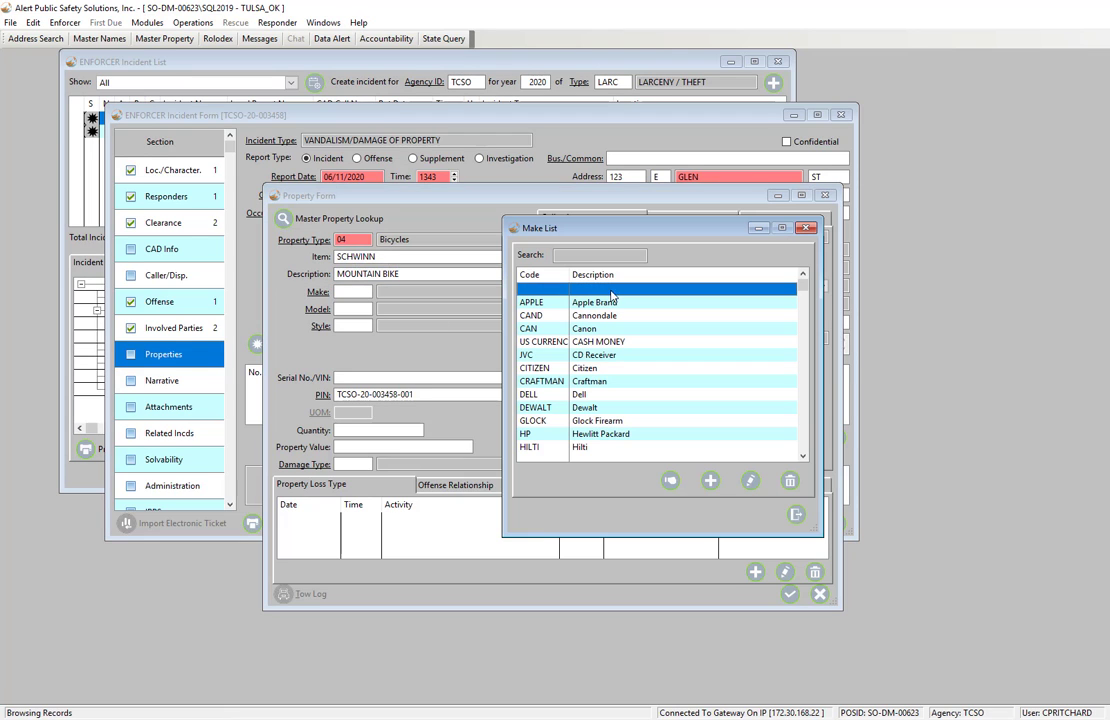
type("sc")
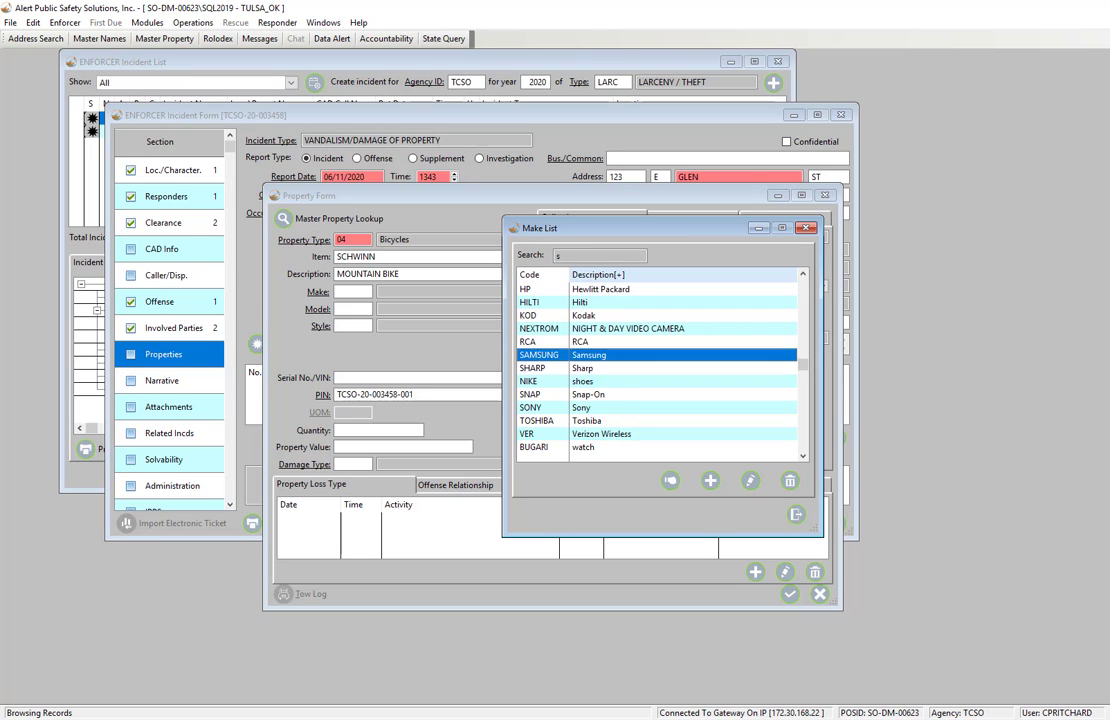
left_click(588, 368)
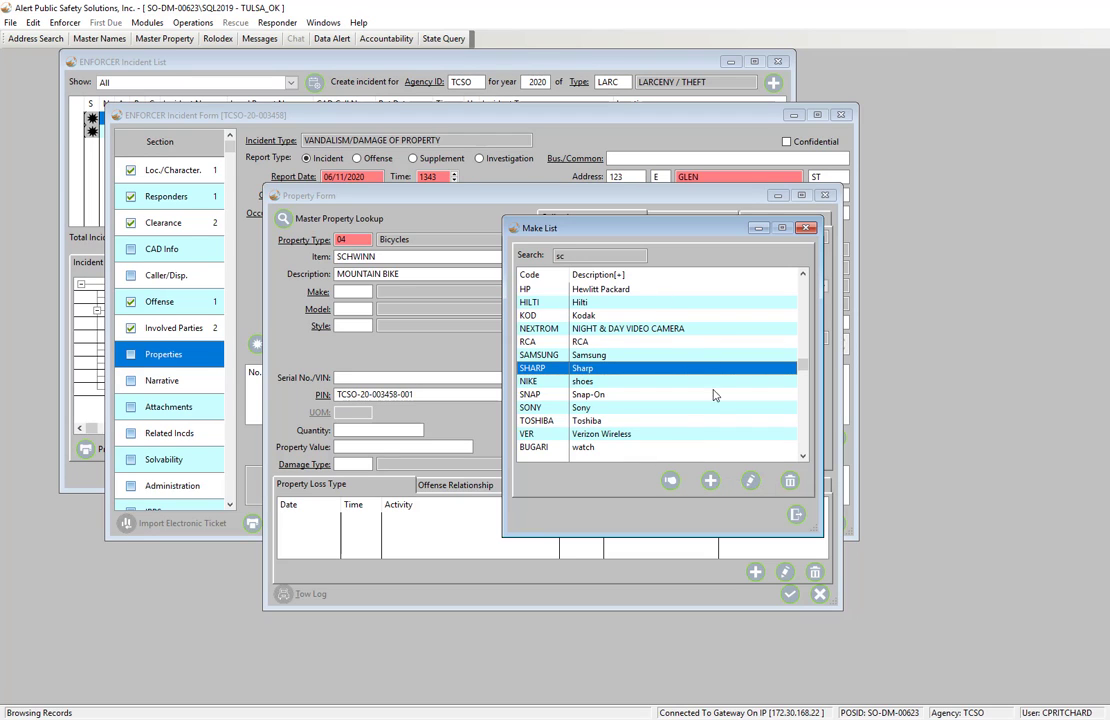
left_click(795, 514)
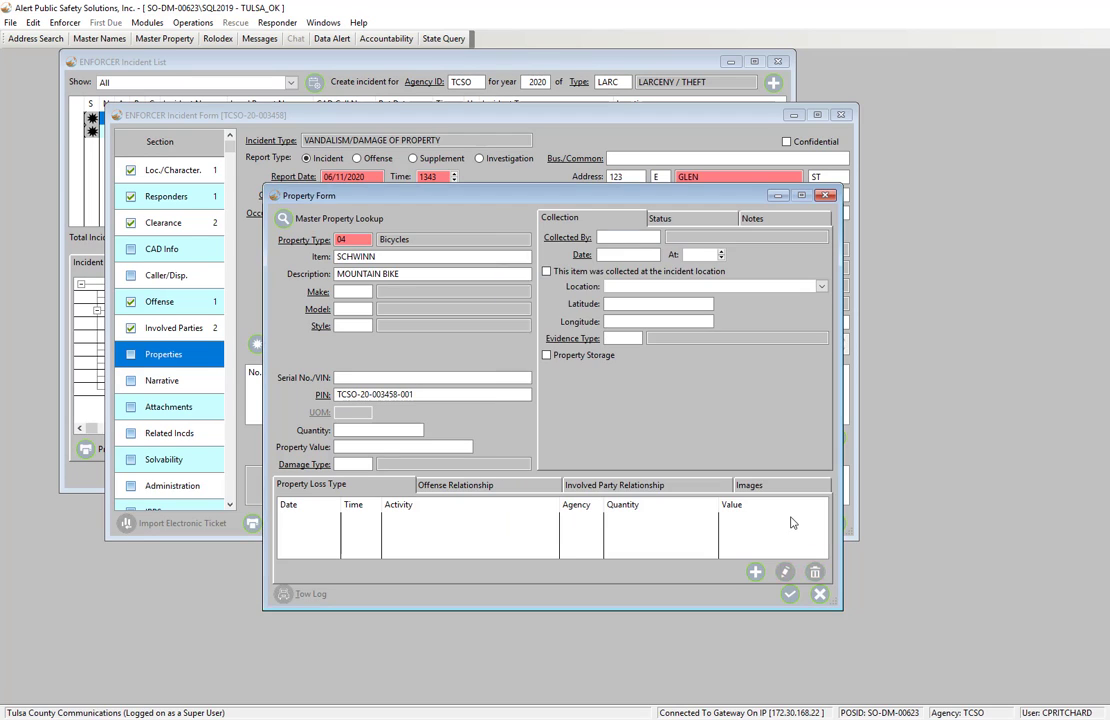
left_click(322, 326)
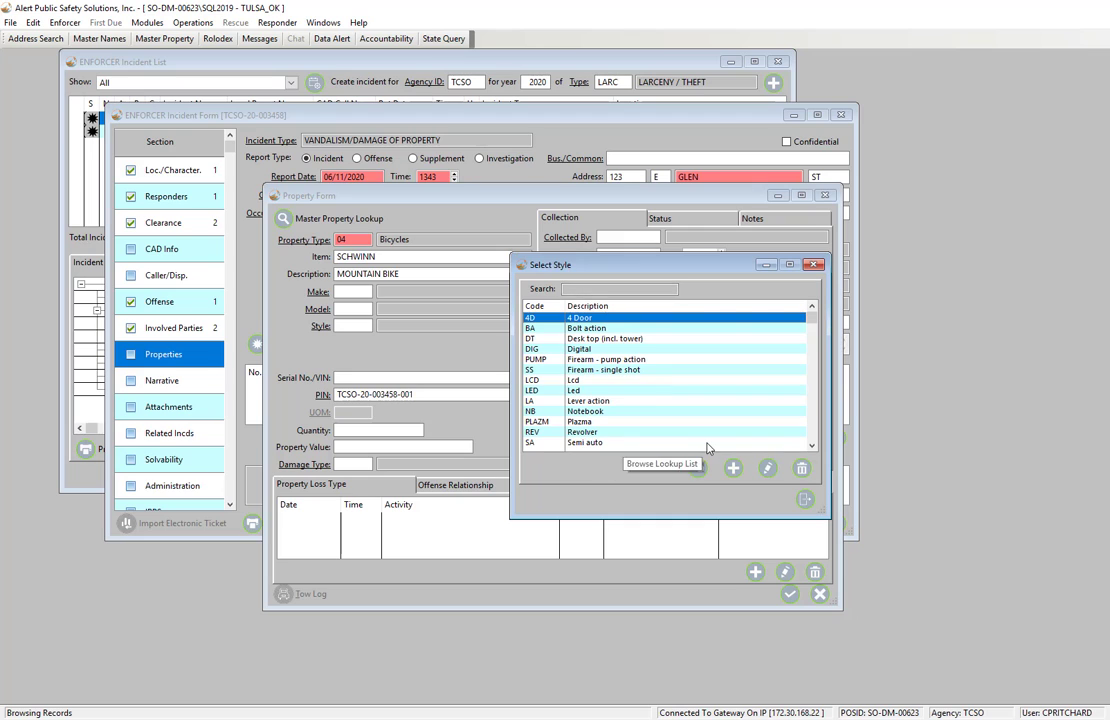
Enter serial number 1234, quantity 1 and property value 300.00, leaving style and damage type blank.
left_click(805, 496)
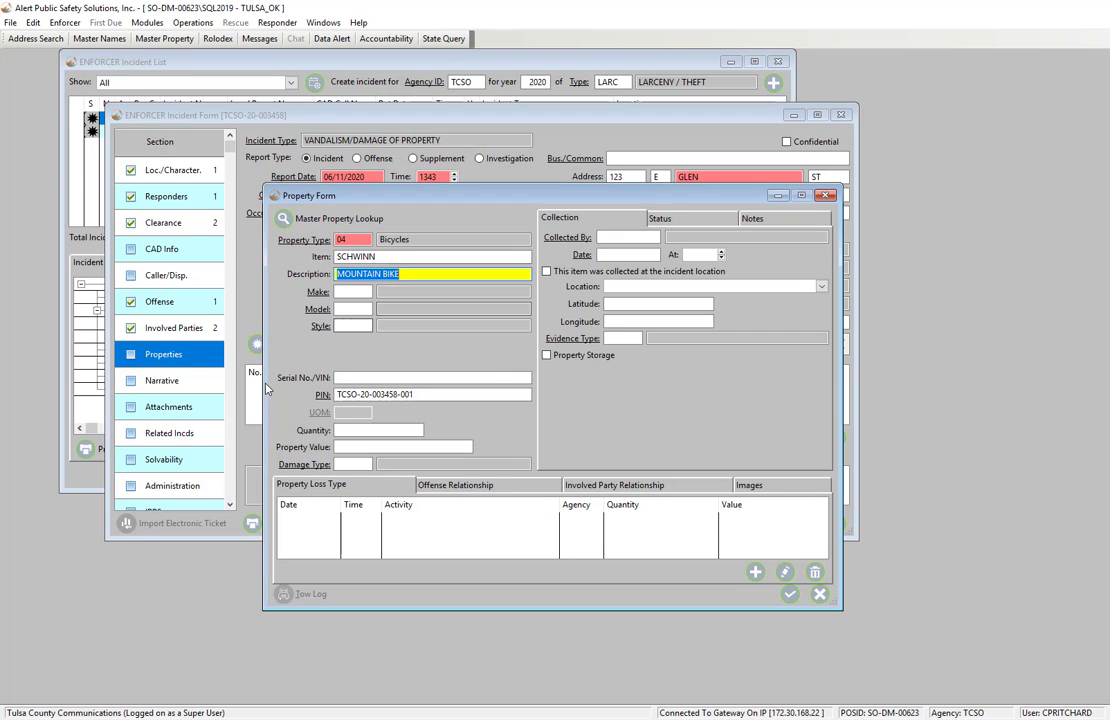
left_click(349, 378)
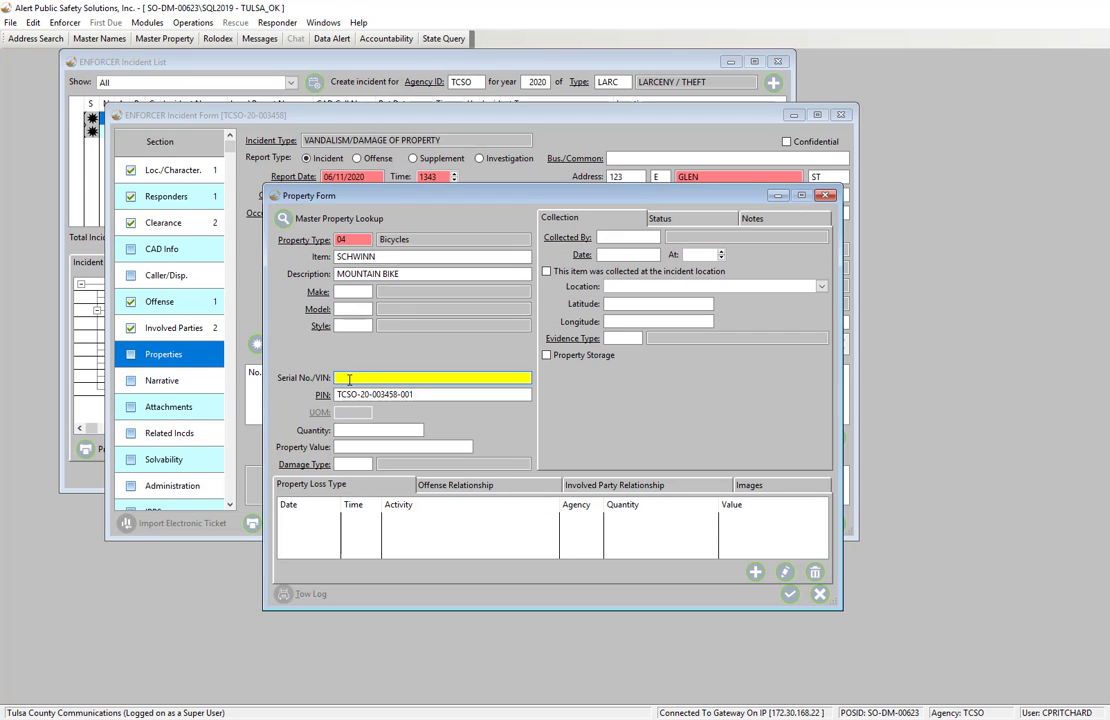
type("1234")
key("Tab")
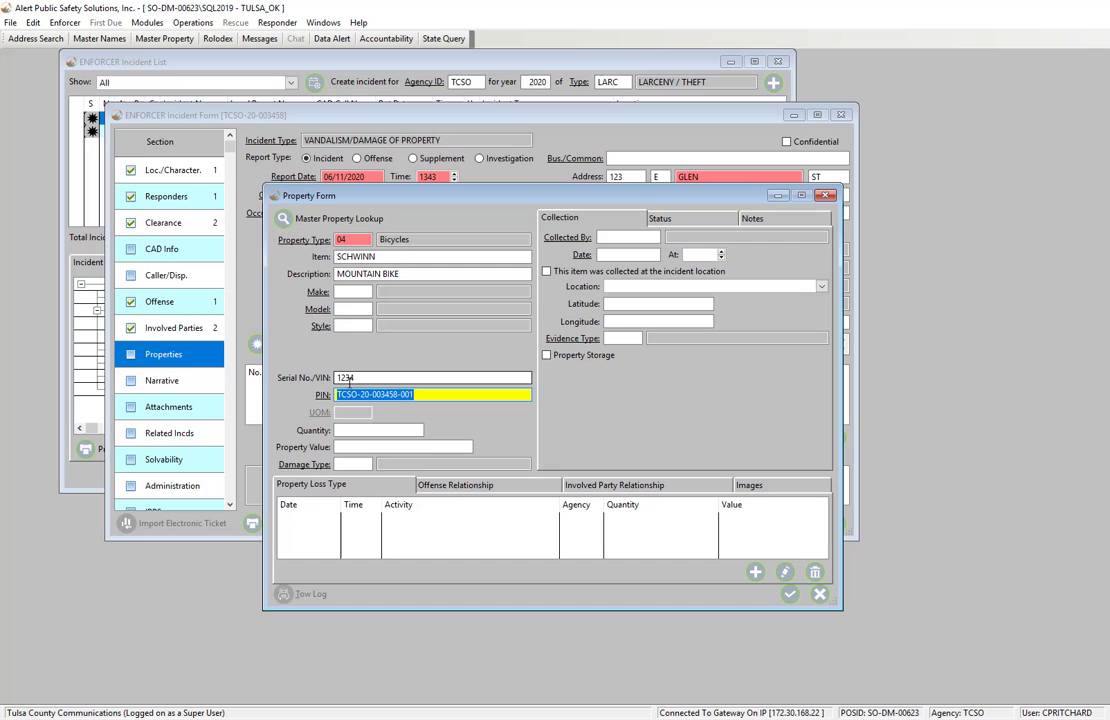
left_click(401, 395)
left_click(356, 433)
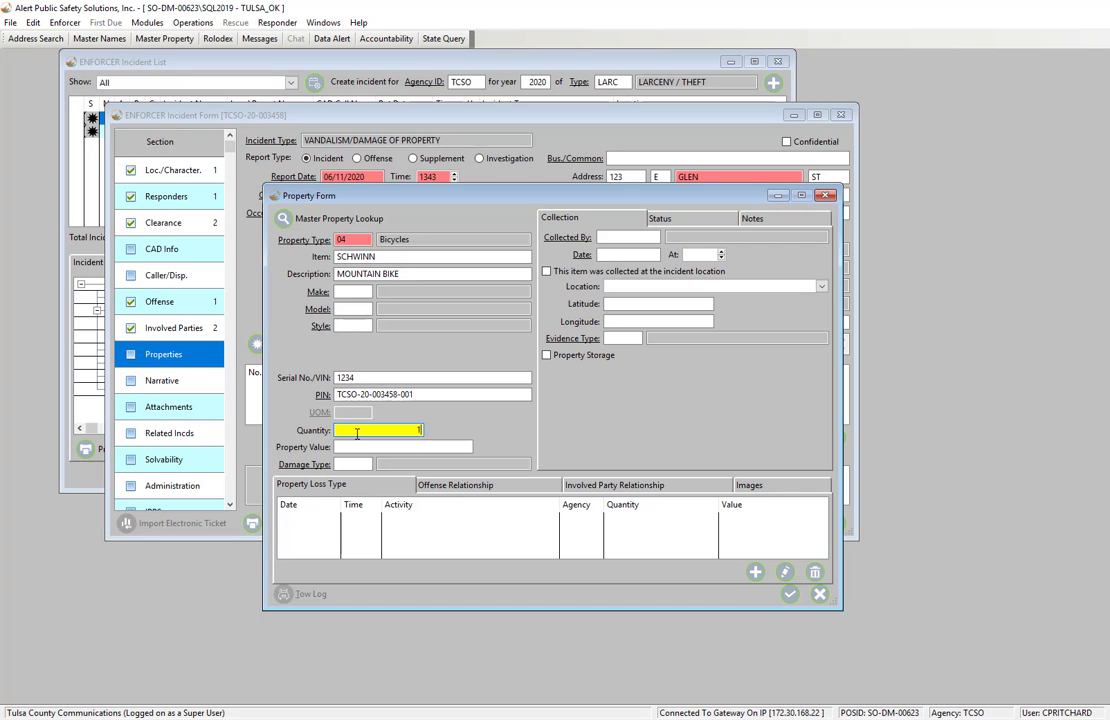
key("Tab")
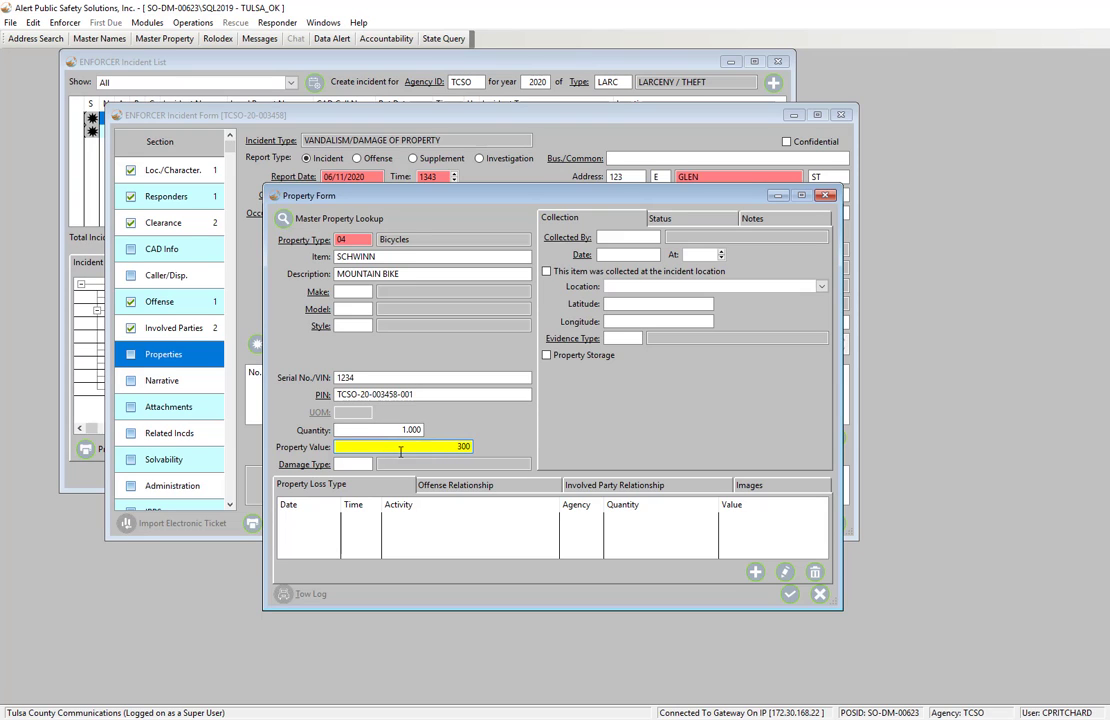
left_click(322, 466)
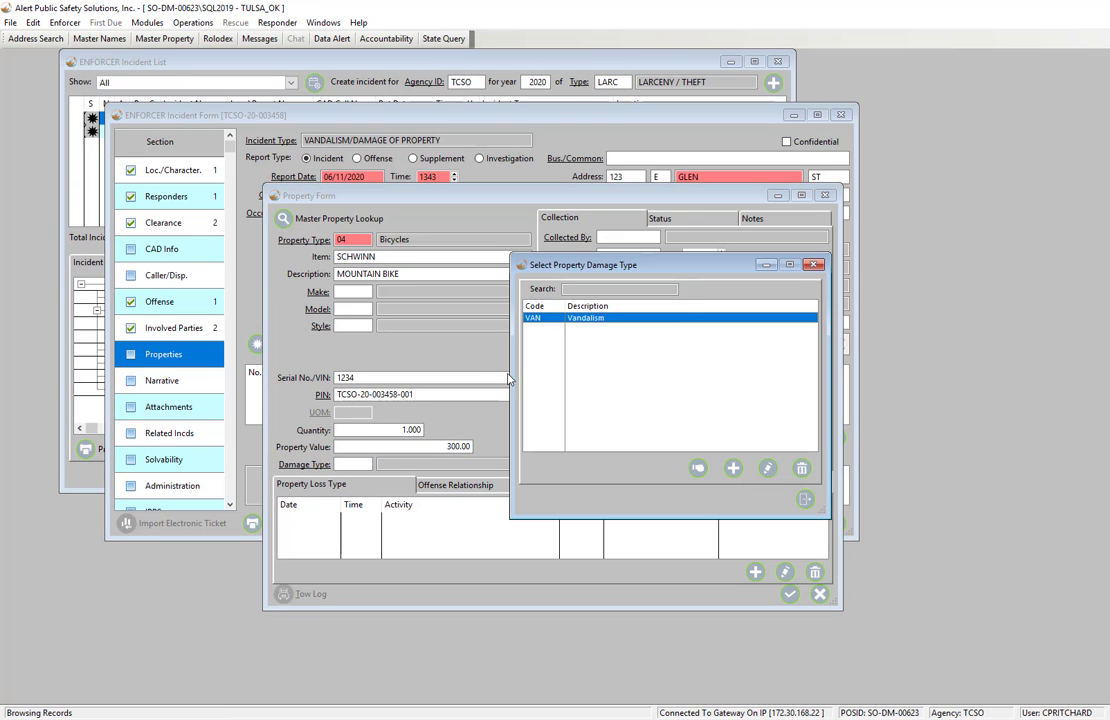
left_click(805, 498)
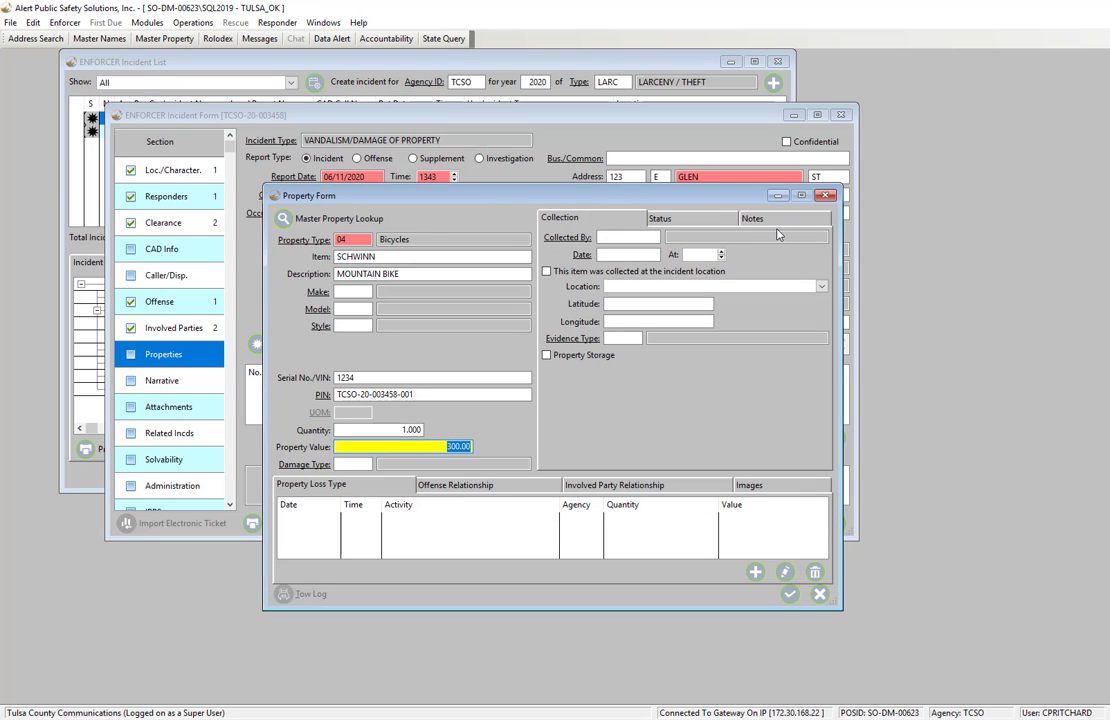
Record collection by the officer's employee ID at the incident location, evidence type BICY.
left_click(601, 237)
type("4520")
key("Tab")
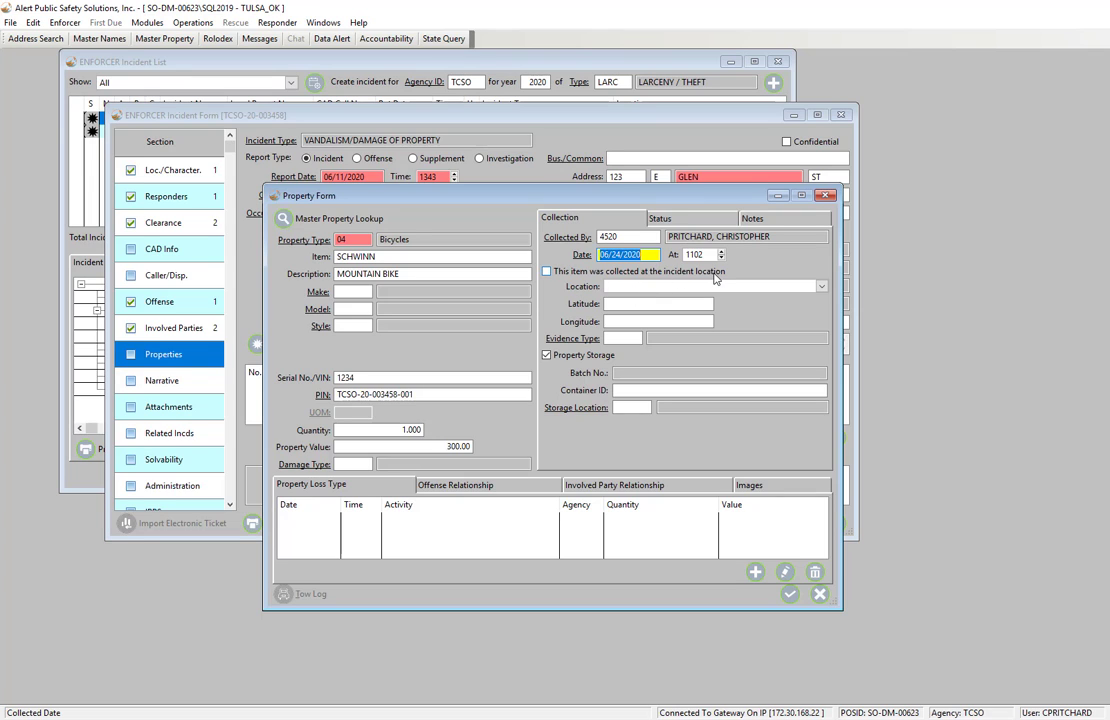
left_click(821, 286)
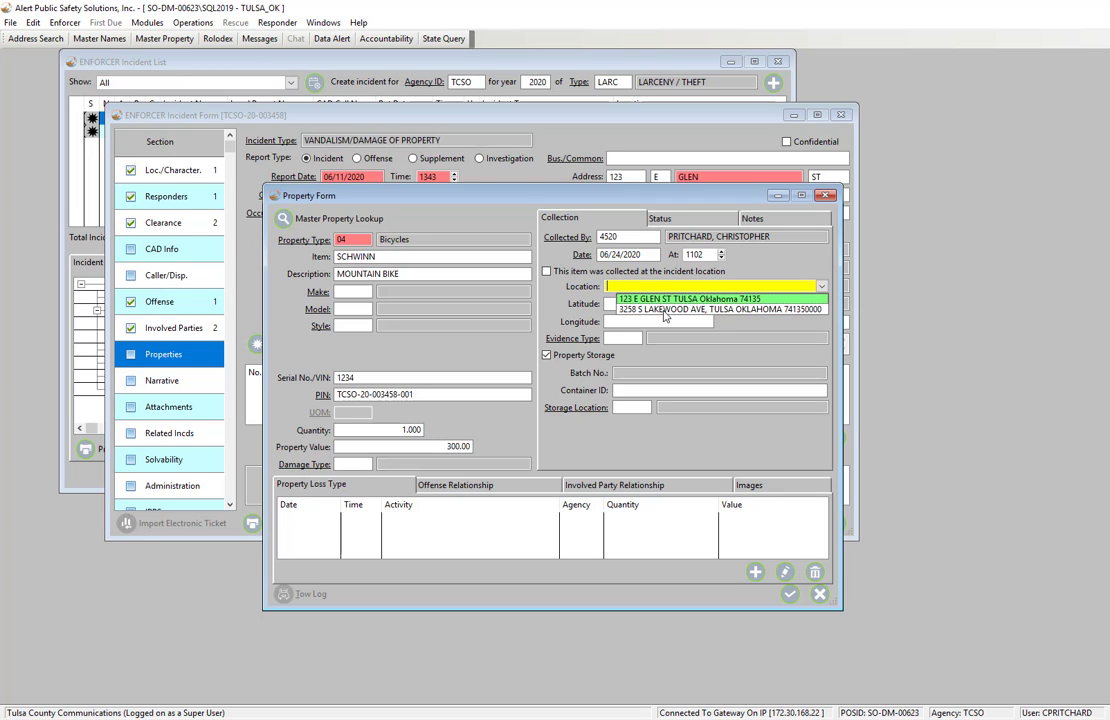
left_click(640, 271)
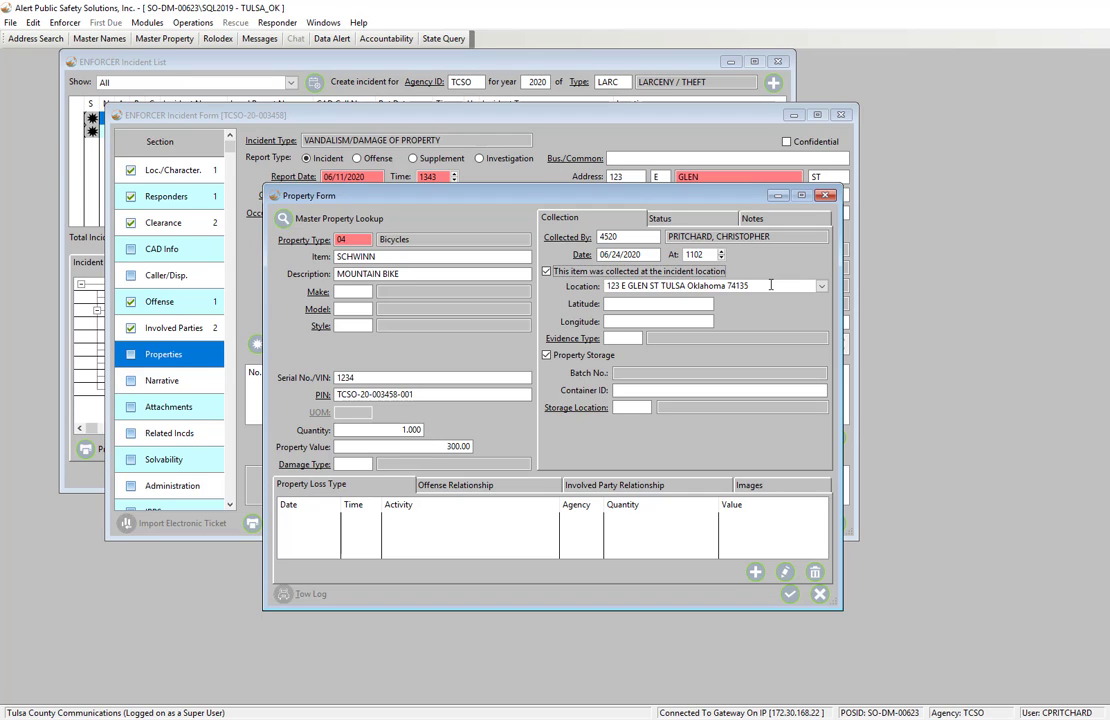
left_click(573, 338)
scroll(700, 380, "up", 3)
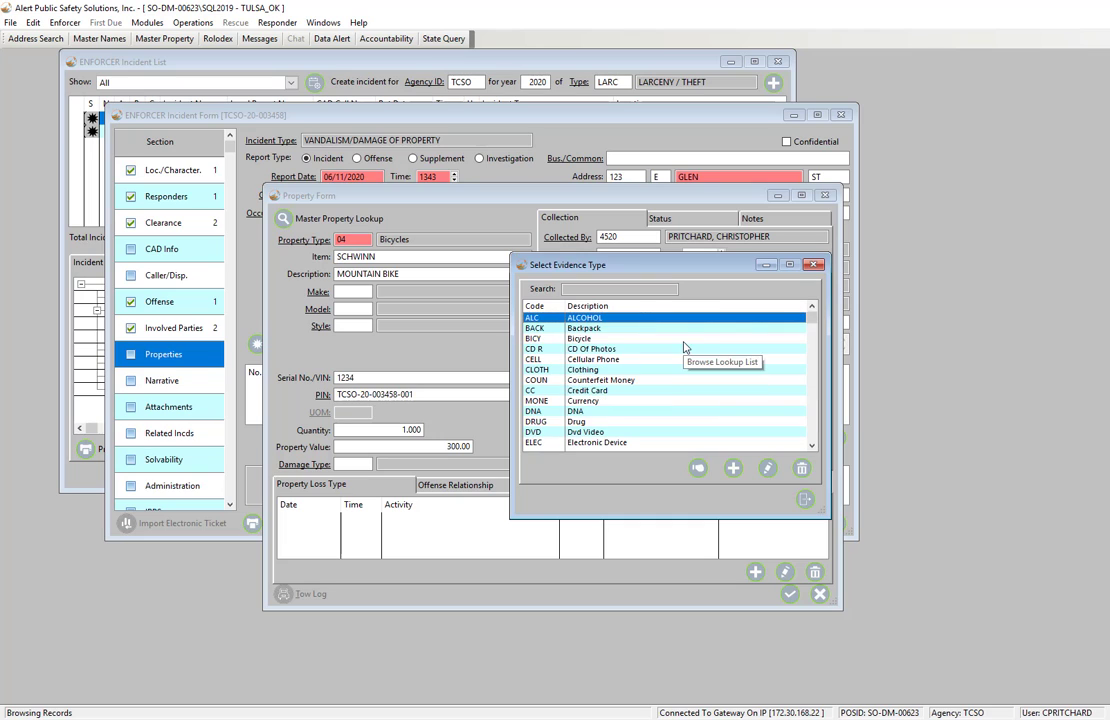
double_click(684, 349)
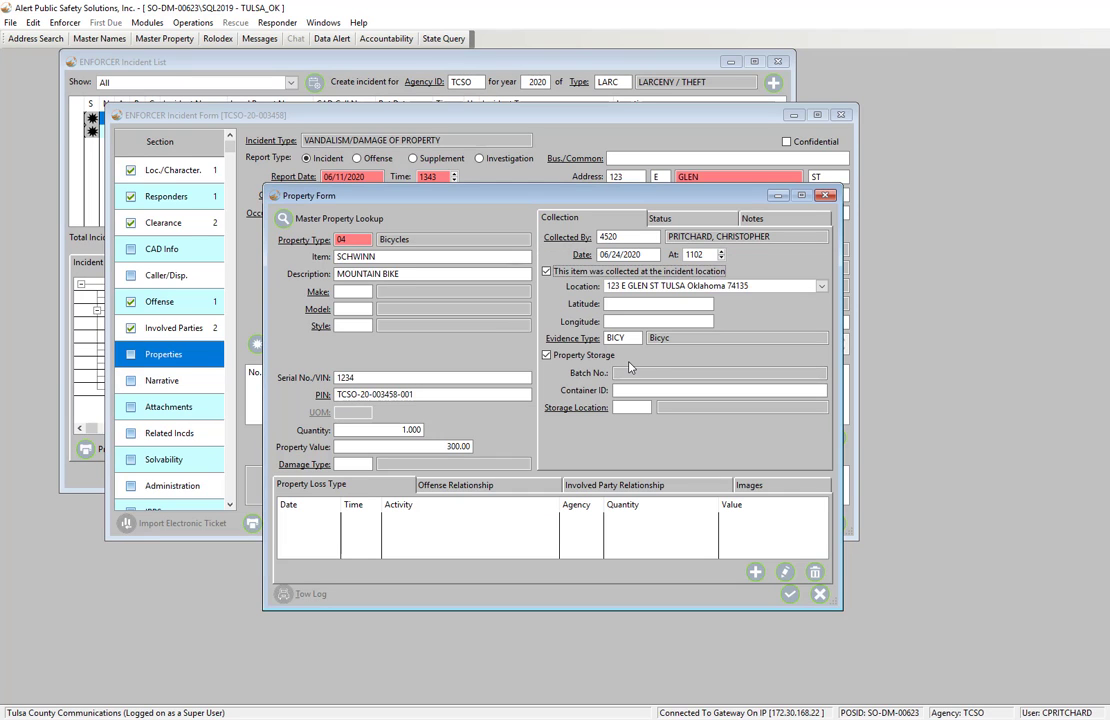
Leave property storage unticked after browsing storage locations, and bring up the Status details.
left_click(547, 357)
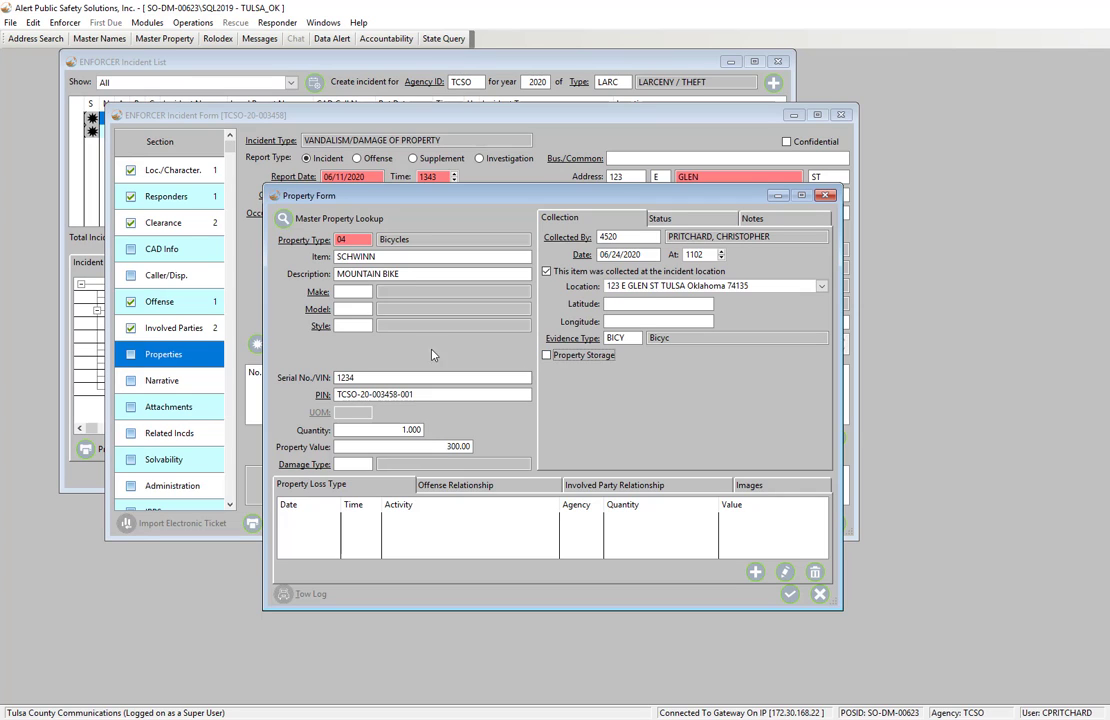
left_click(546, 356)
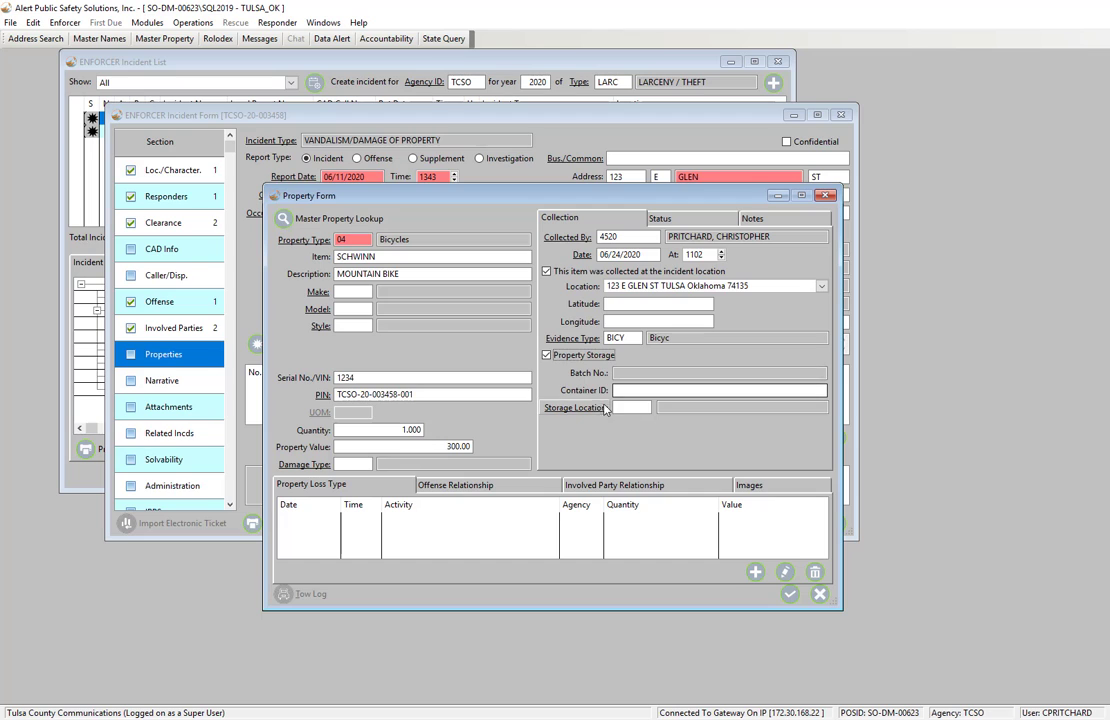
left_click(600, 408)
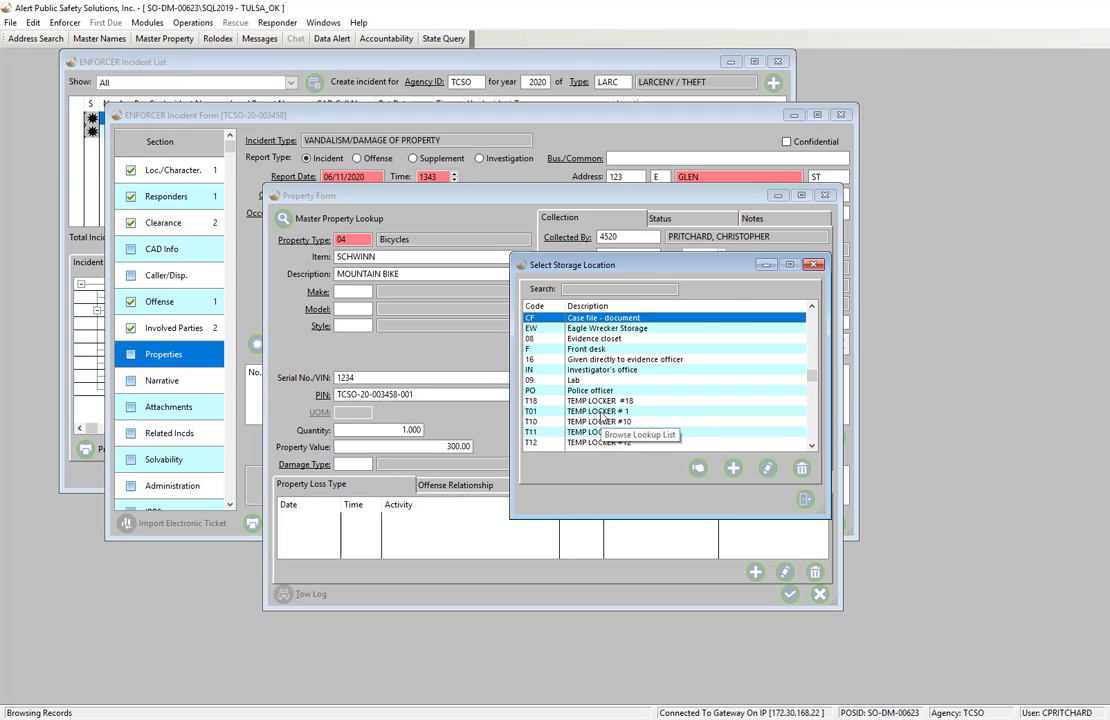
left_click(805, 498)
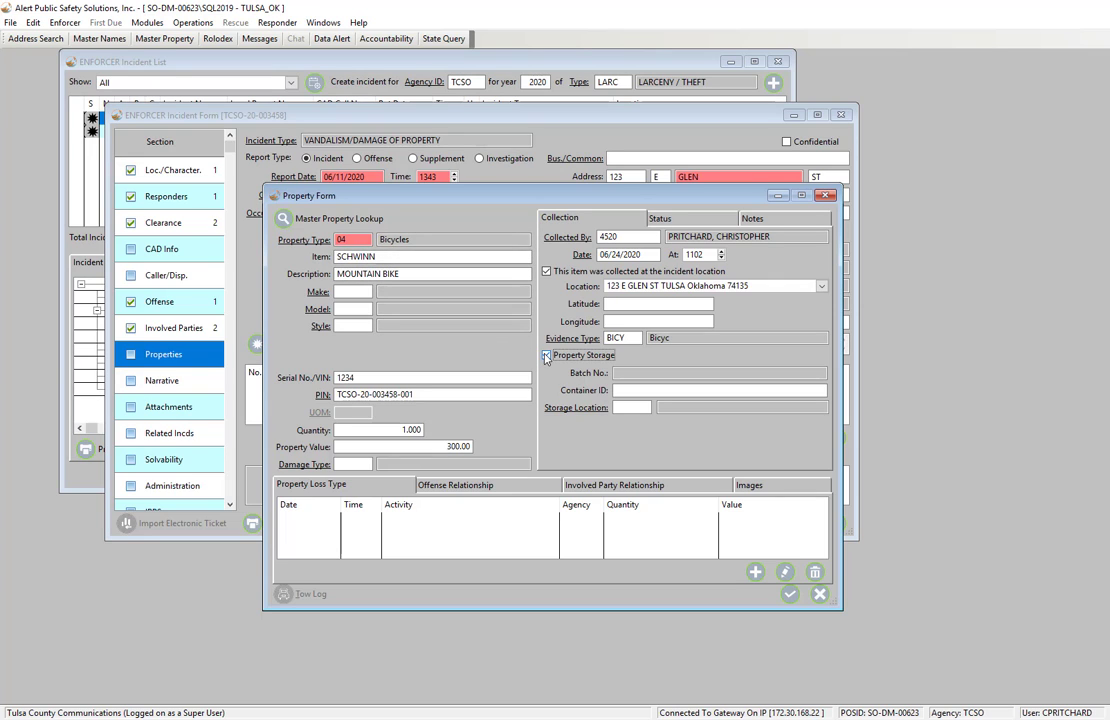
left_click(546, 356)
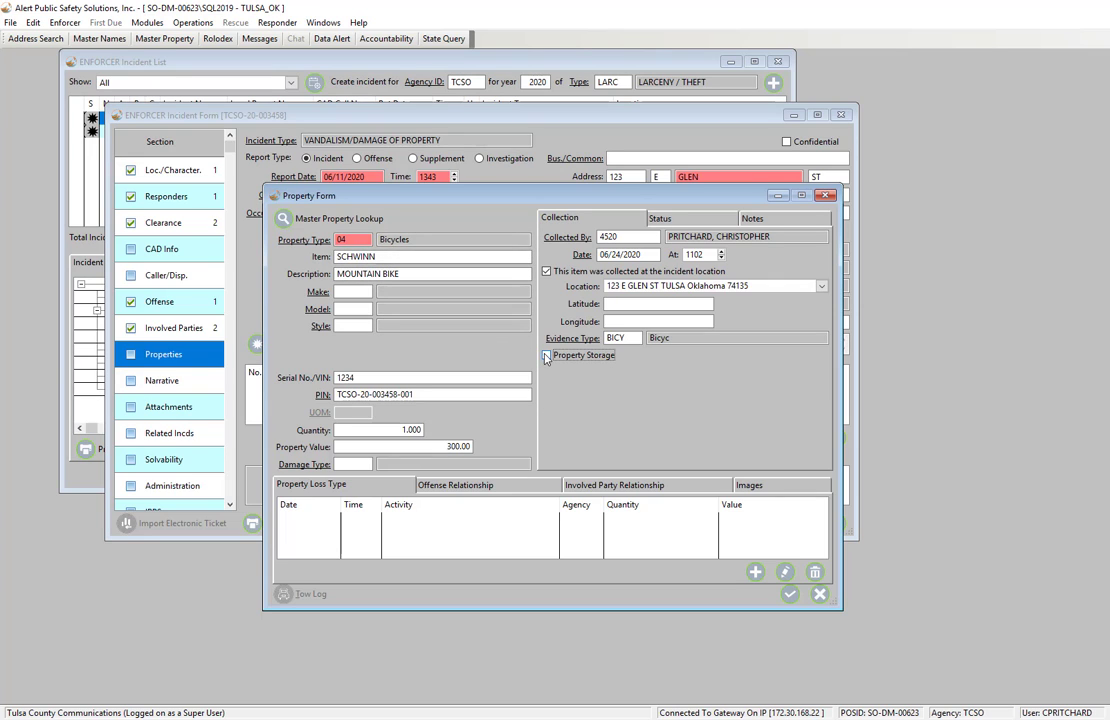
left_click(688, 220)
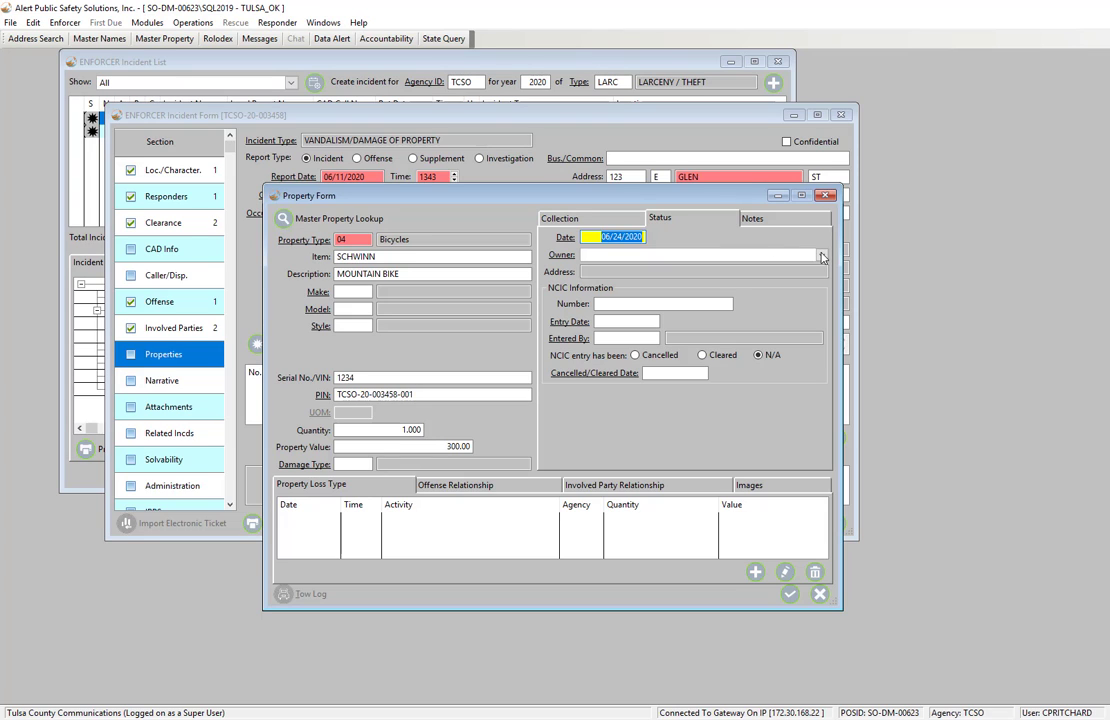
Make the involved party the bicycle's owner, filling in their address, then show Notes.
left_click(821, 255)
left_click(680, 267)
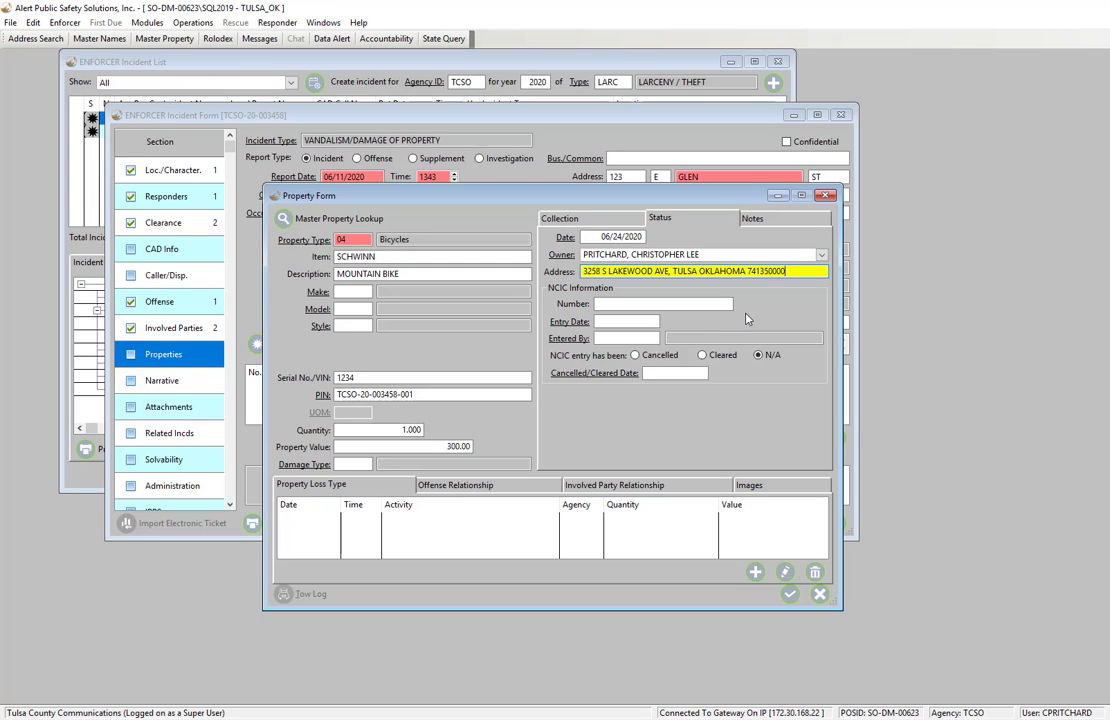
left_click(768, 218)
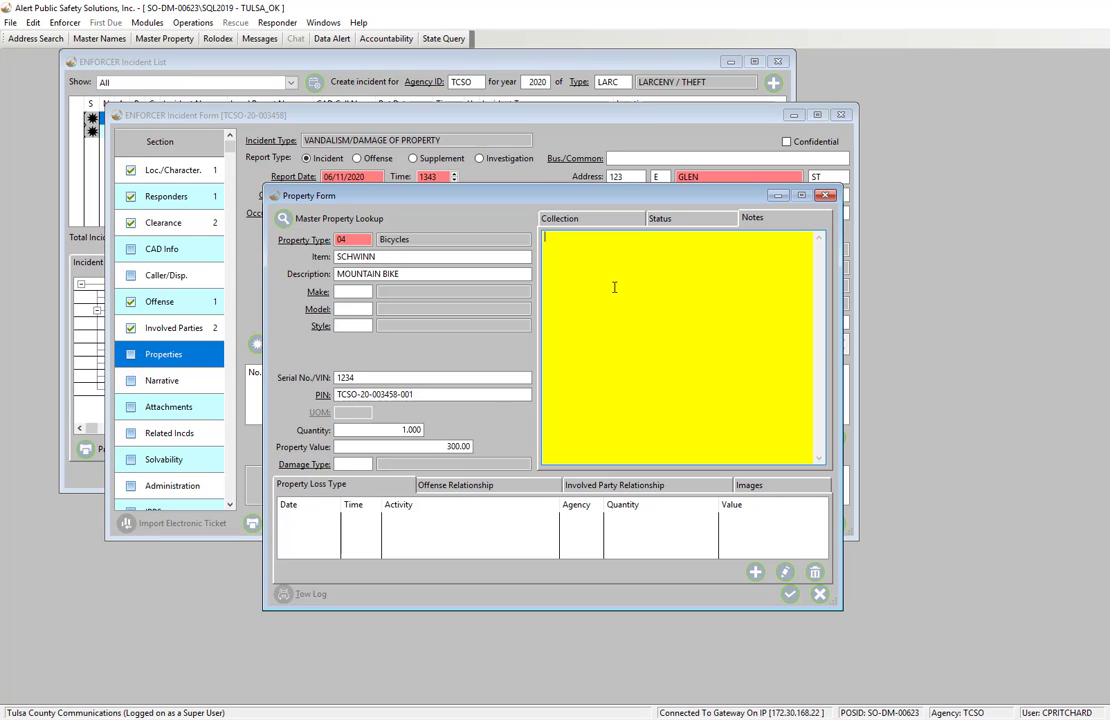
Add a Stolen/Etc. loss entry dated 06/24/2020 at 1104, quantity 1.000, value 300.00.
left_click(756, 573)
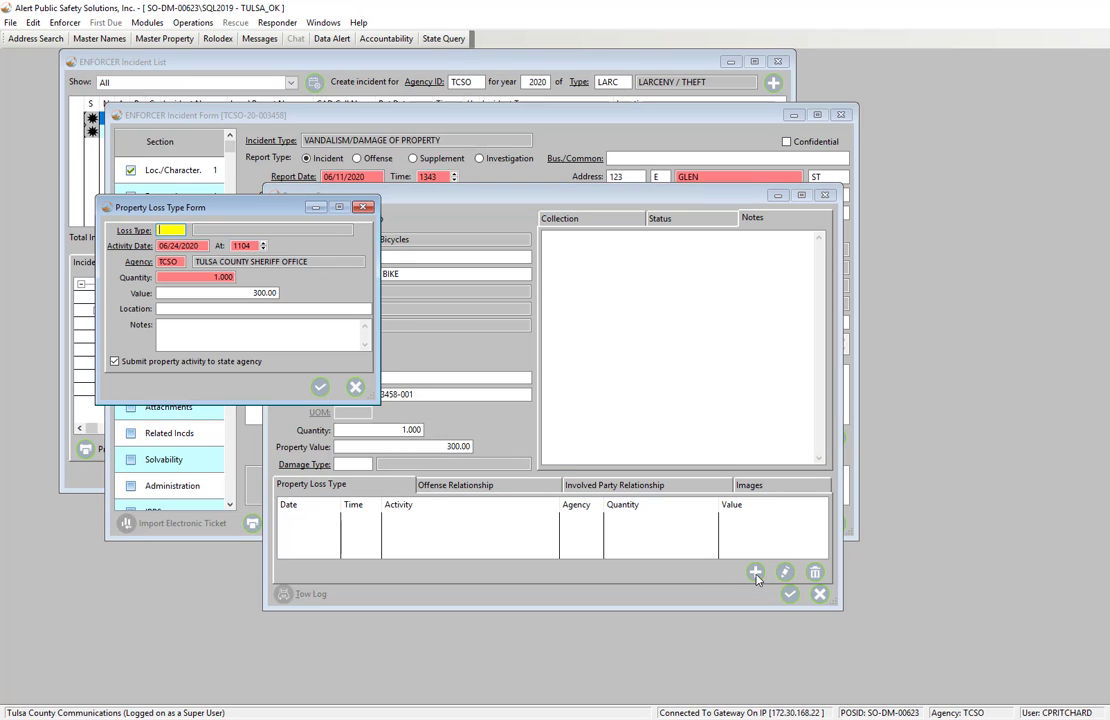
left_click(127, 231)
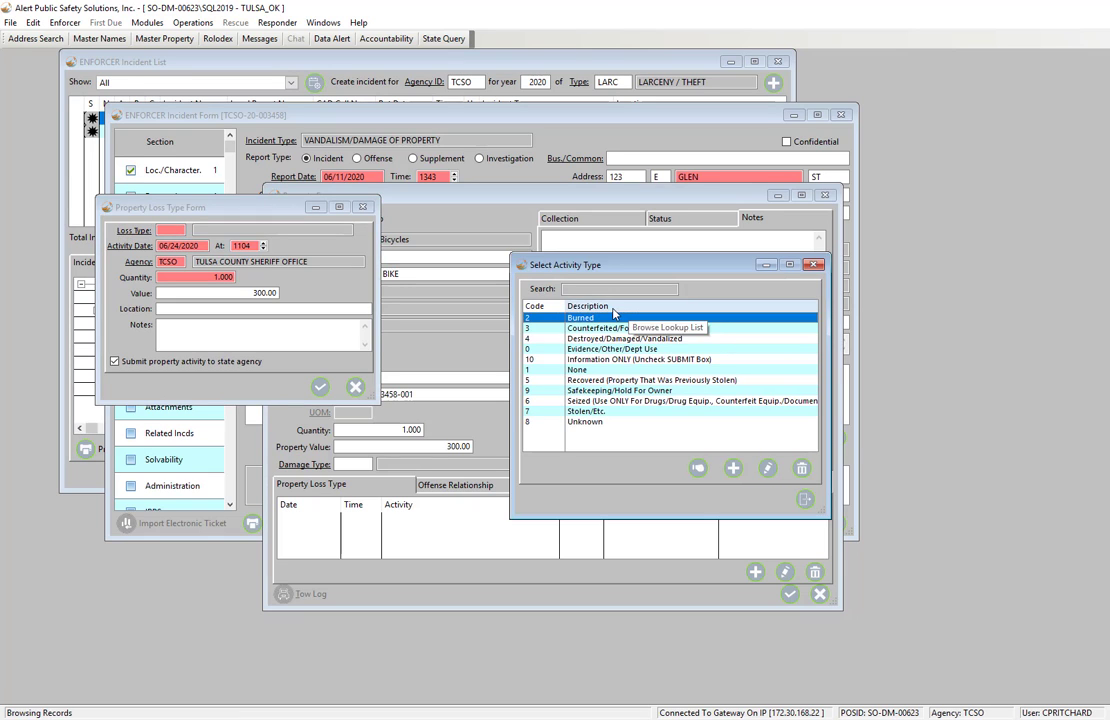
double_click(607, 412)
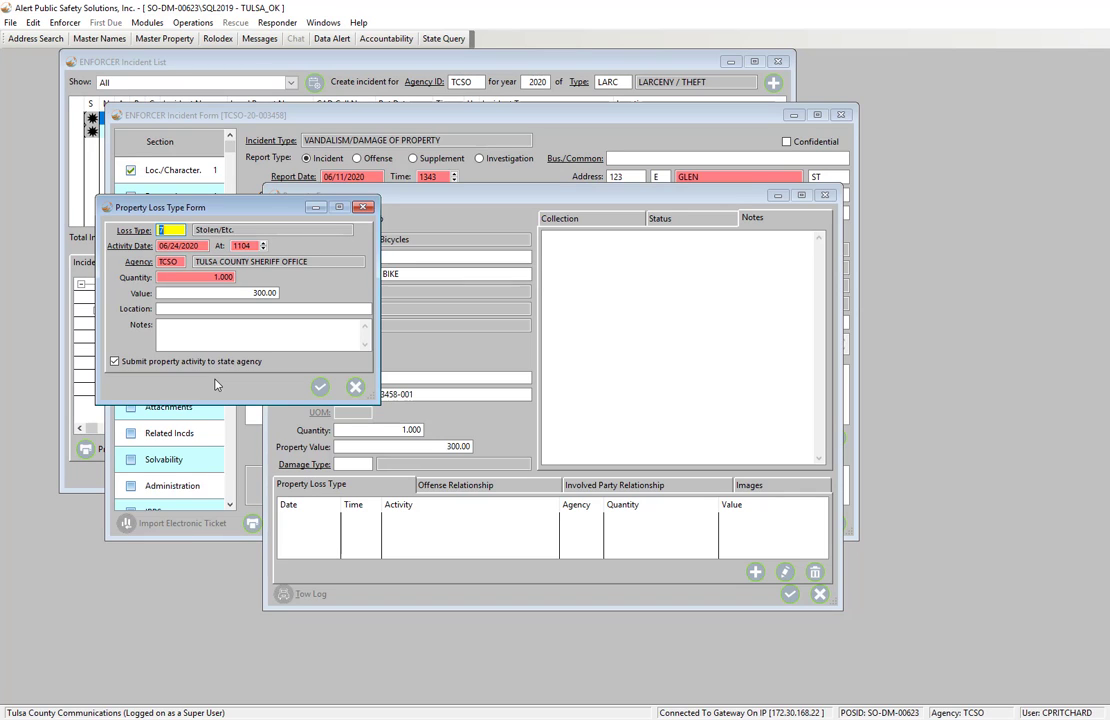
left_click(320, 387)
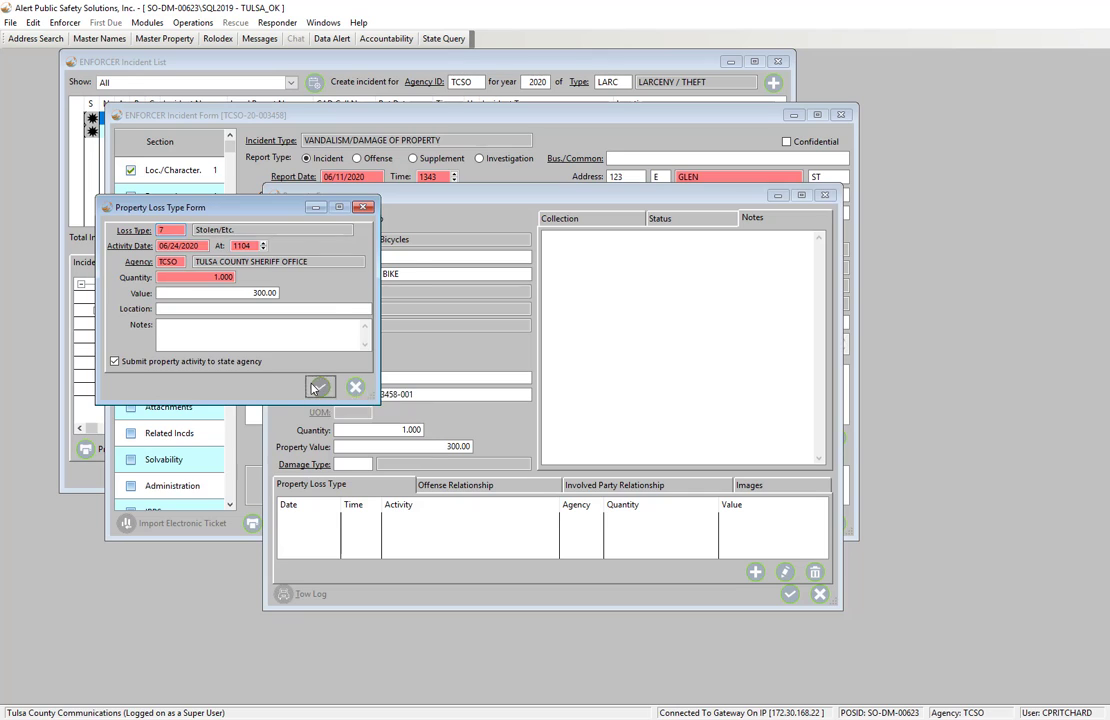
left_click(460, 485)
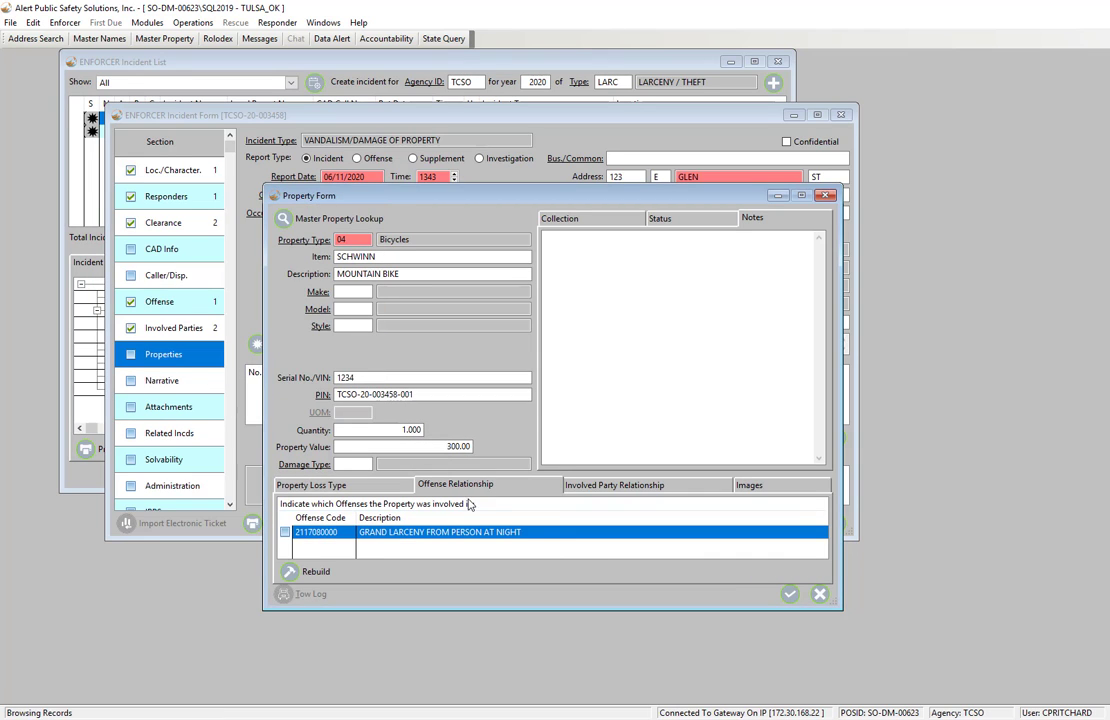
left_click(285, 532)
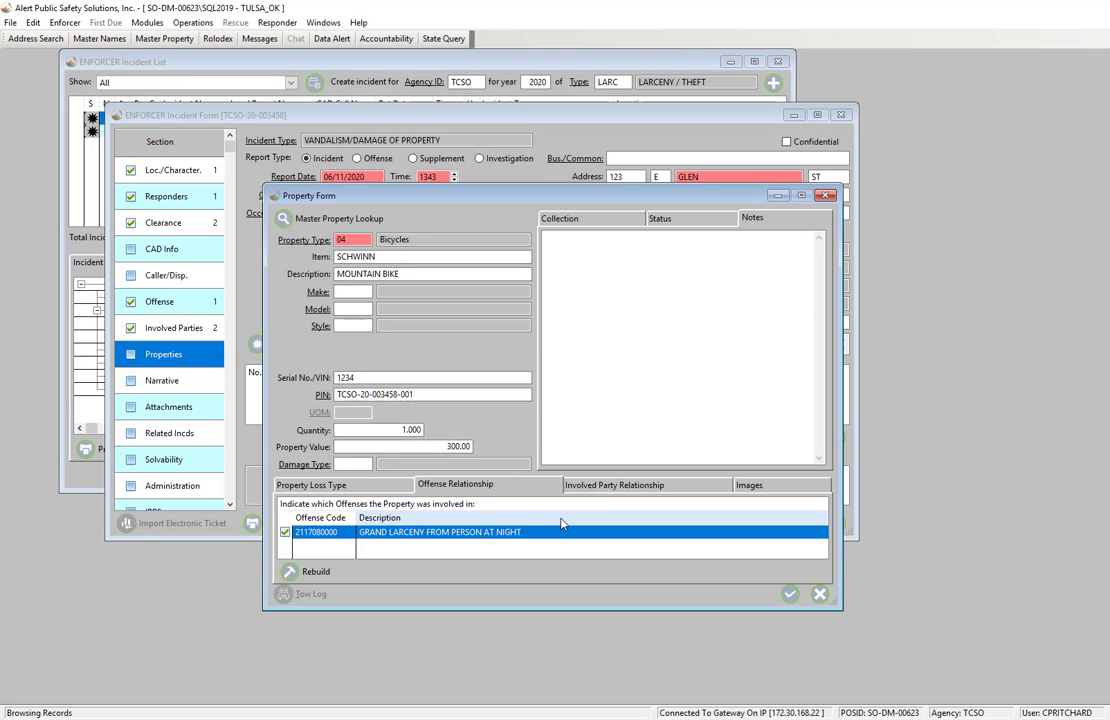
left_click(603, 486)
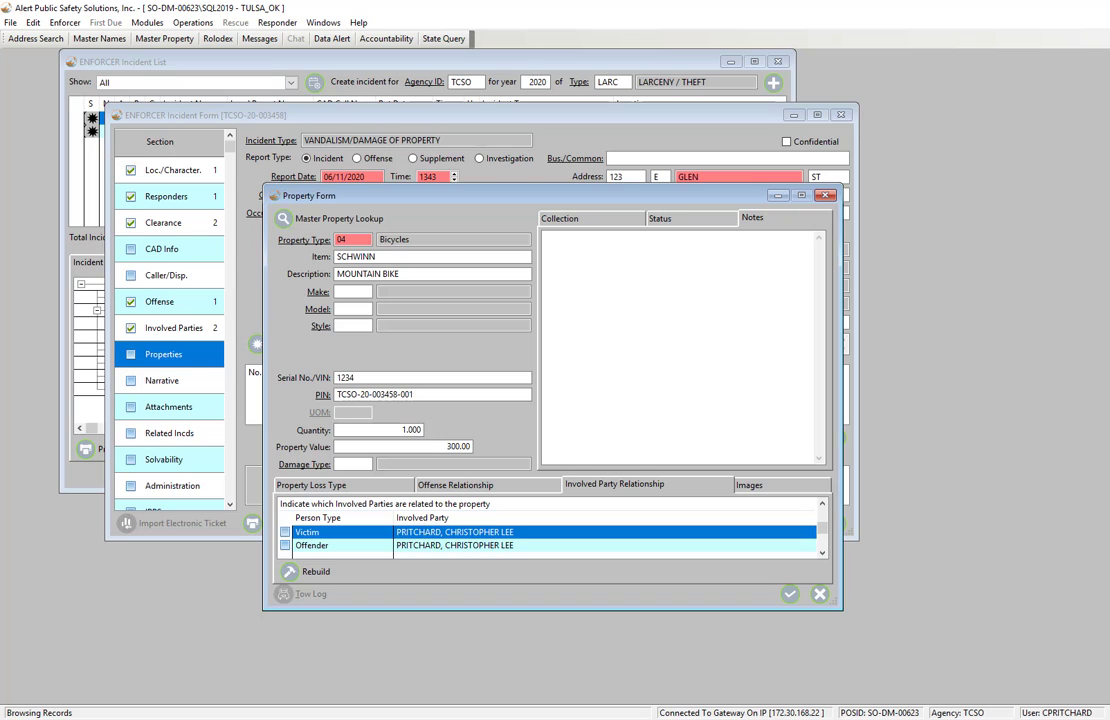
left_click(285, 532)
left_click(285, 545)
left_click(740, 486)
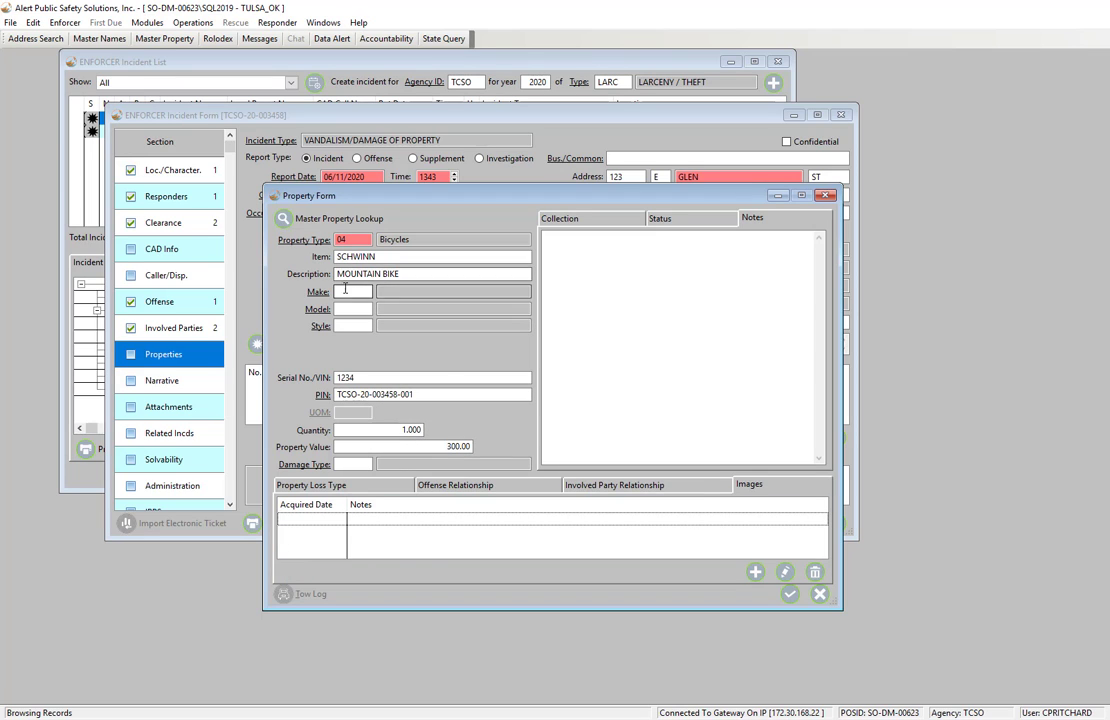
left_click(791, 596)
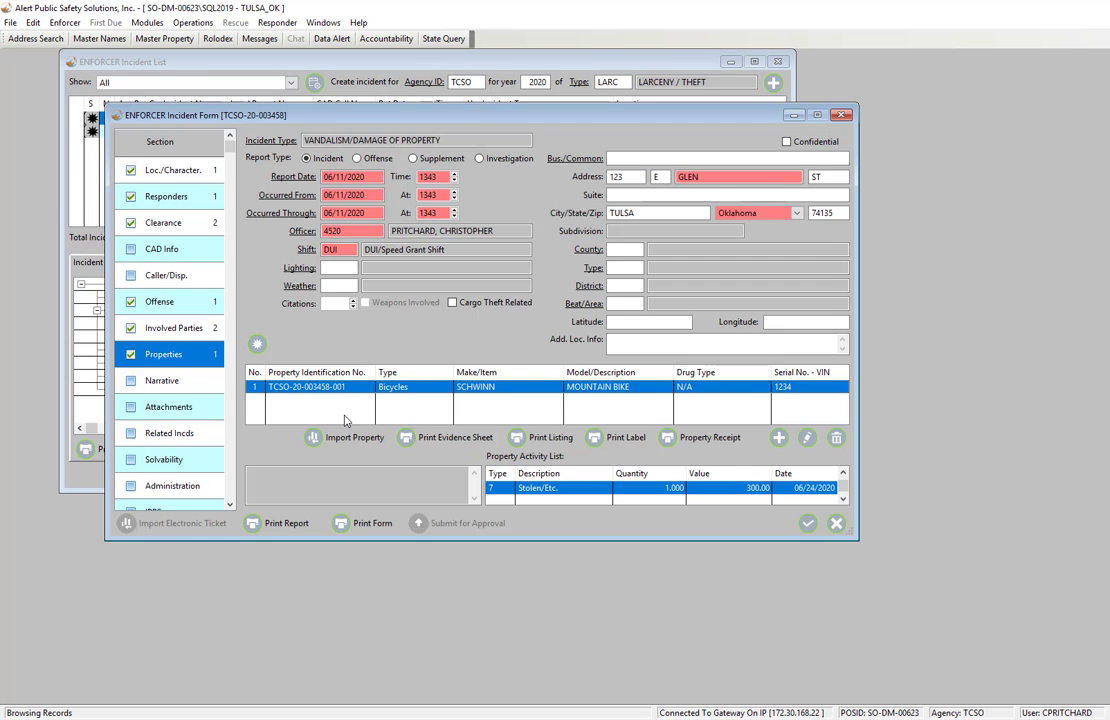
left_click(342, 438)
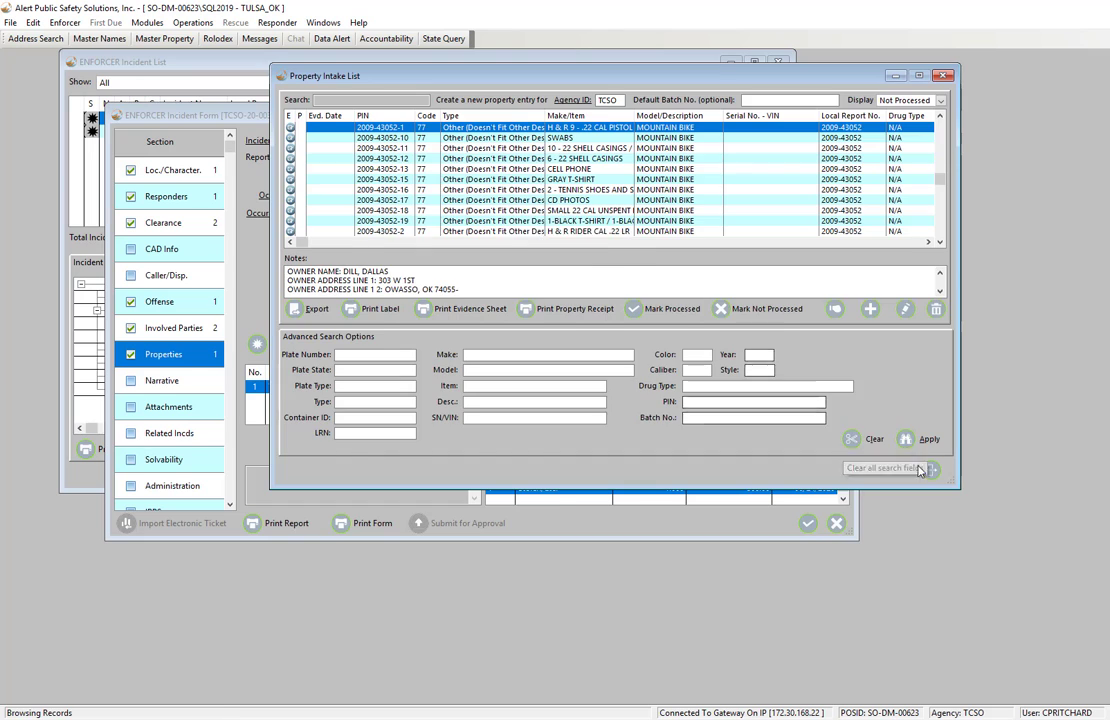
left_click(931, 470)
Print the bicycle's evidence sheet with default options and close the preview.
left_click(440, 448)
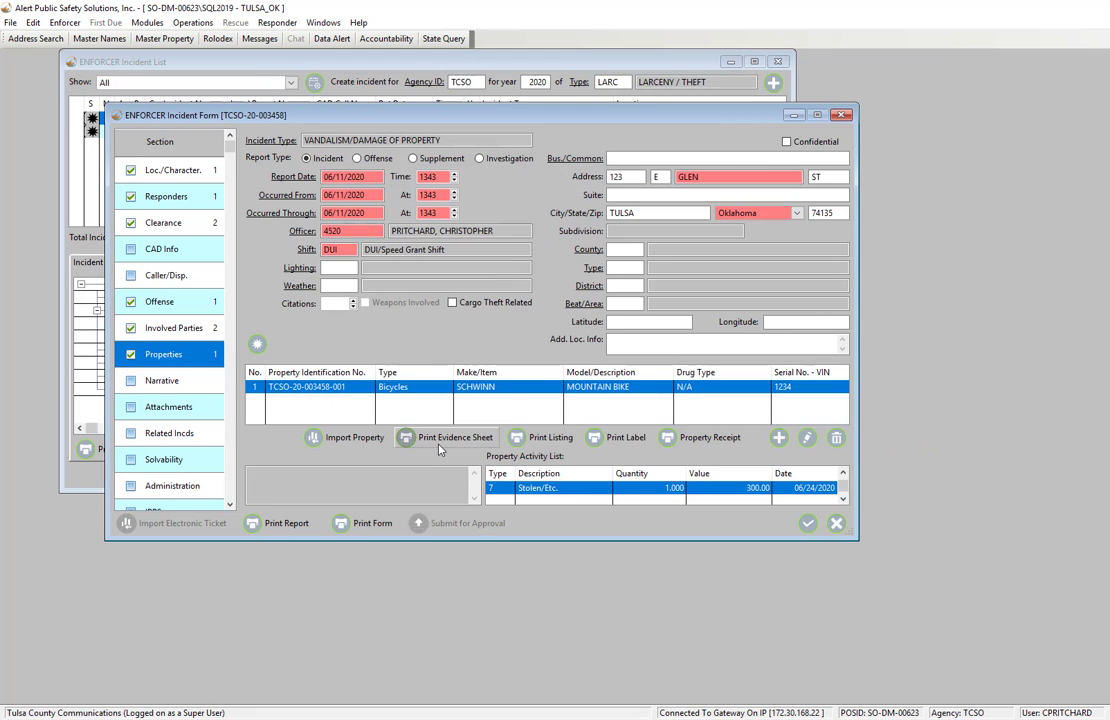
left_click(566, 437)
left_click(285, 28)
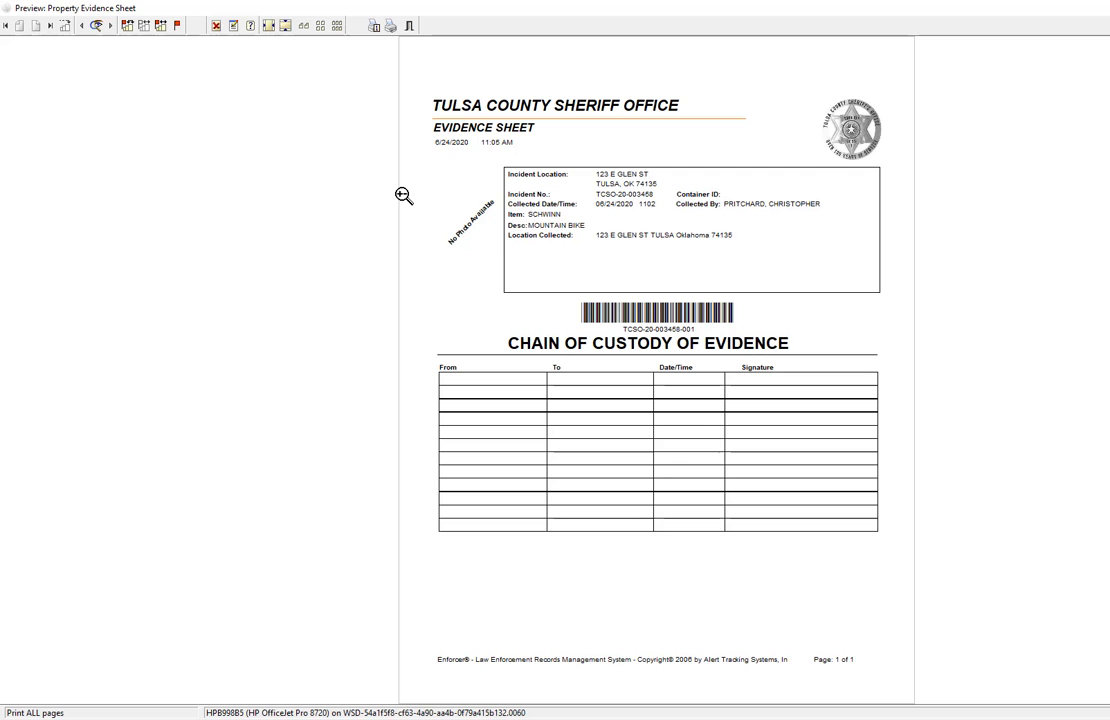
left_click(409, 25)
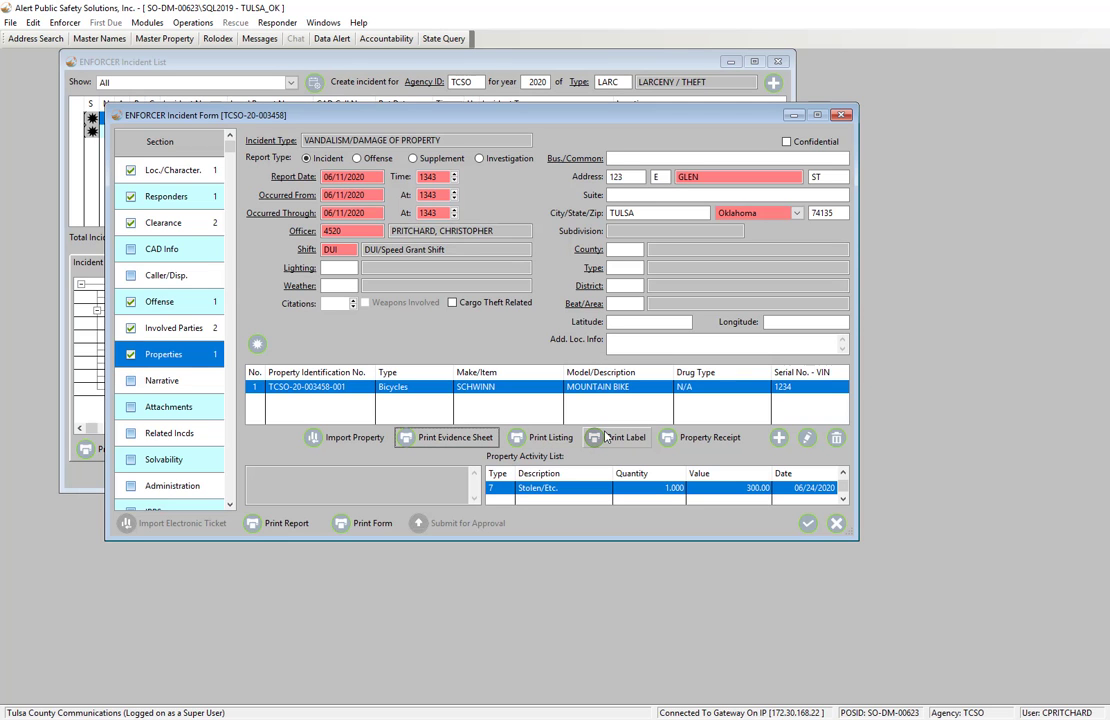
Generate the Tulsa County Sheriff Office property receipt listing the Schwinn bicycle at $300.00.
left_click(688, 440)
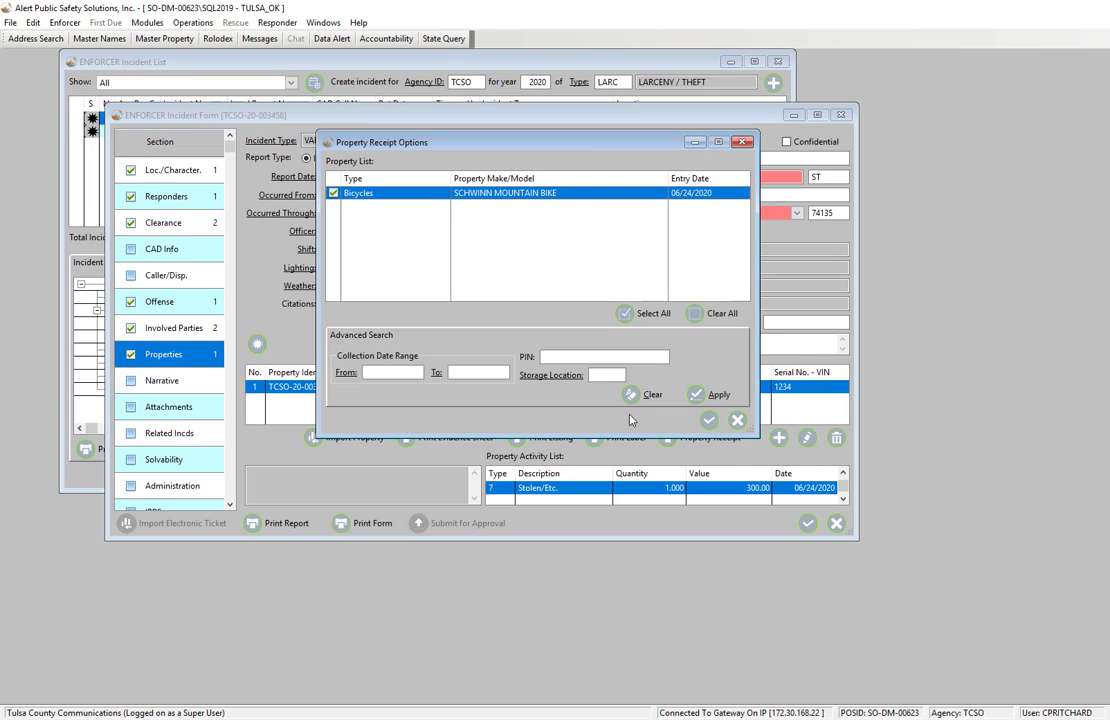
left_click(708, 421)
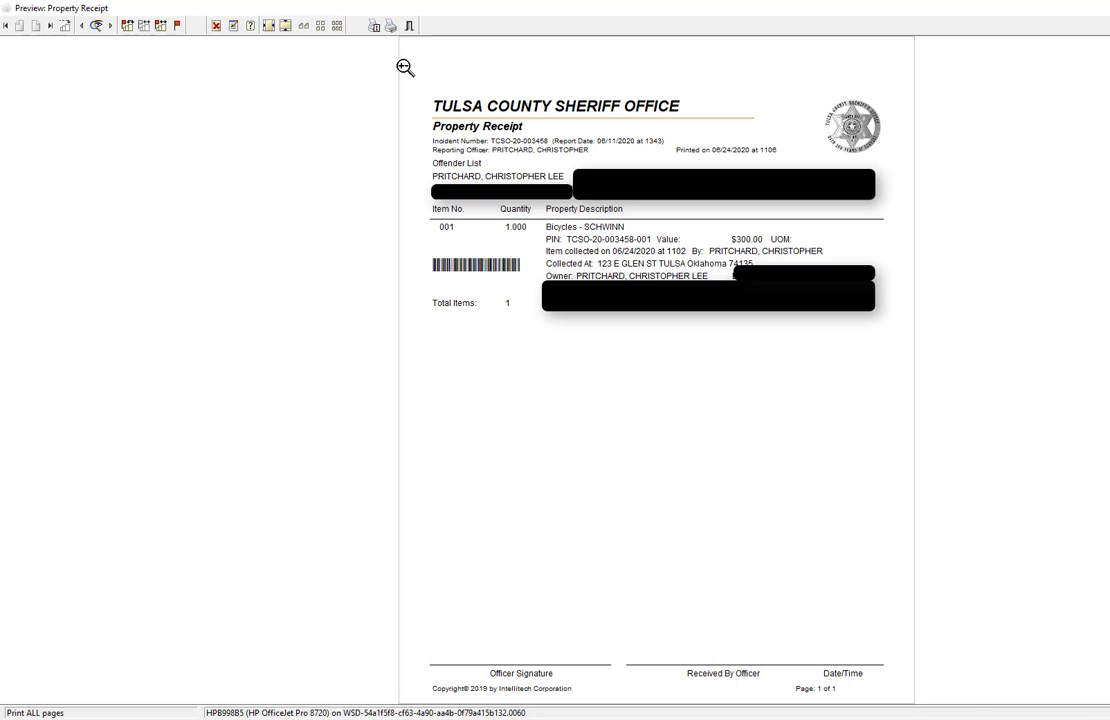
left_click(409, 25)
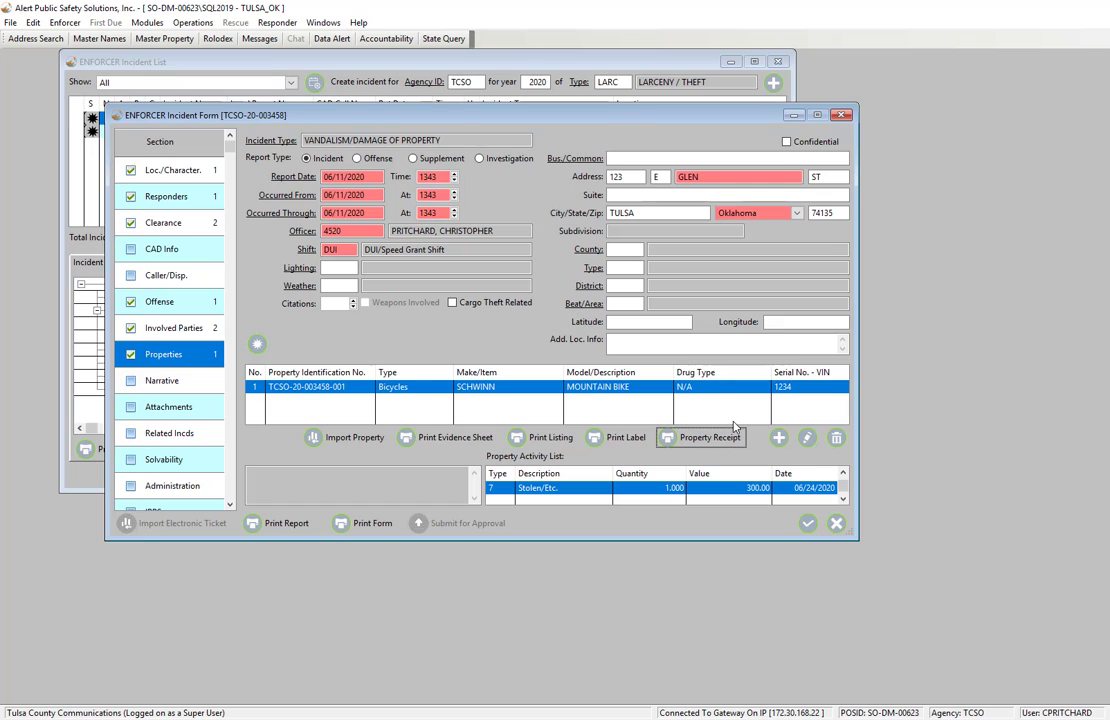